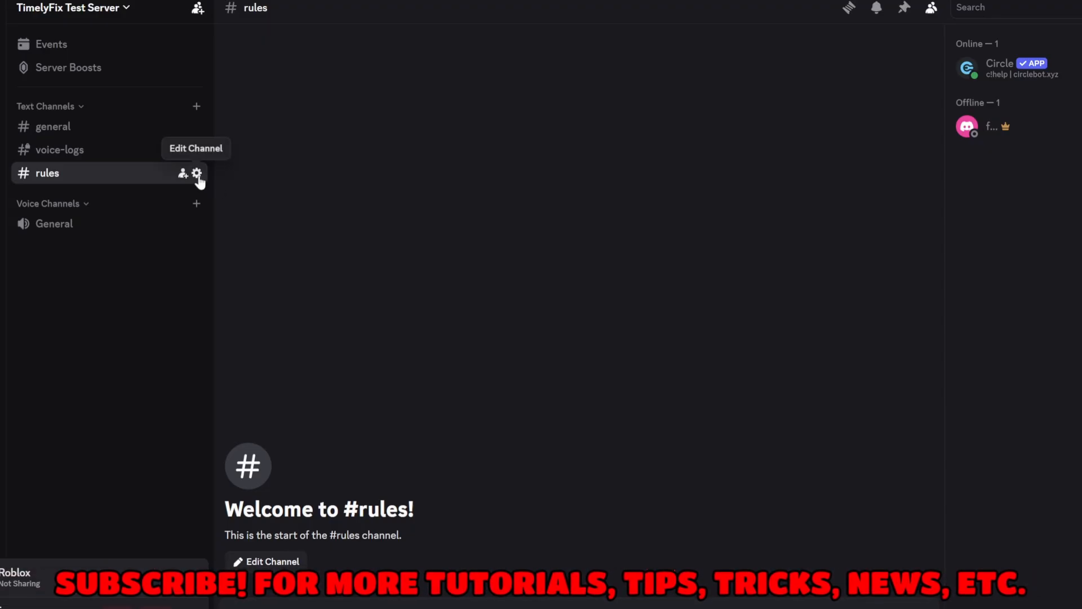
Create a webhook in the integrations settings of the rules channel.
click(196, 173)
click(248, 90)
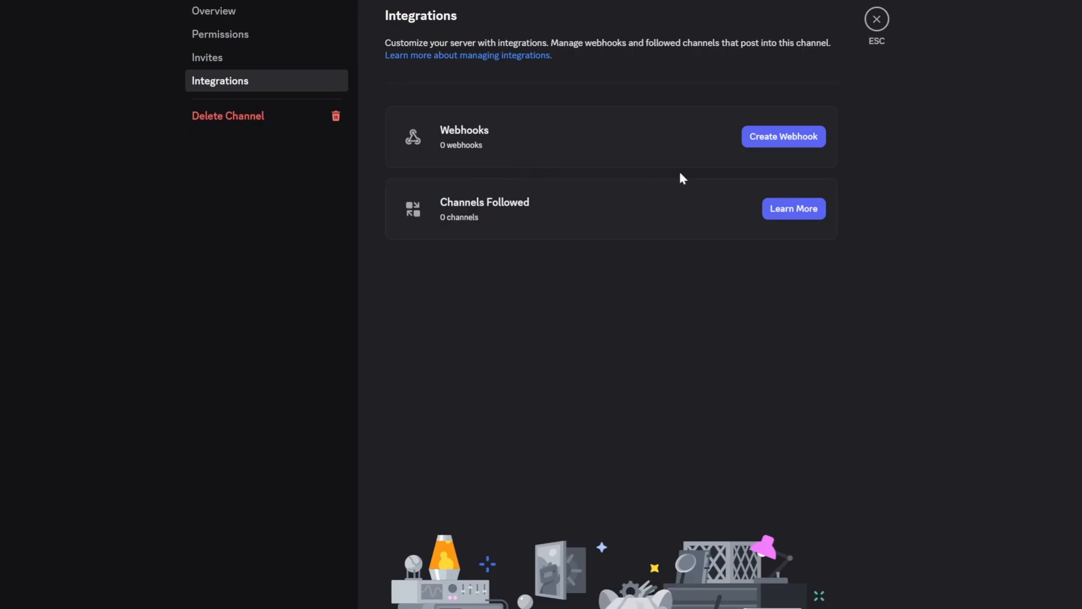
click(776, 139)
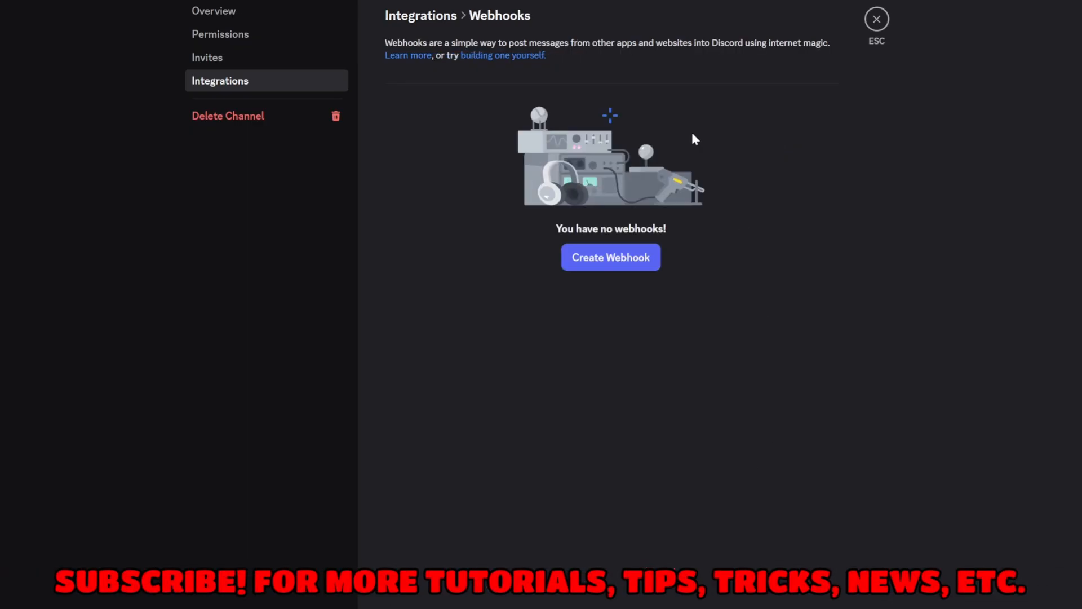
click(645, 254)
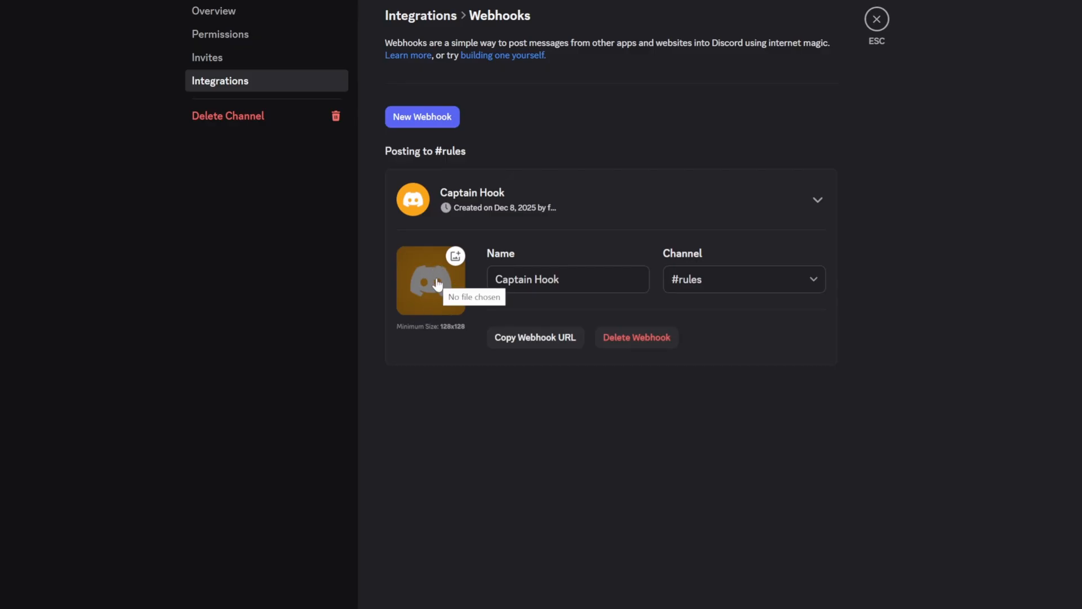
Set the webhook's avatar to the teal T logo, name it TimelyFix, and save the changes.
click(437, 283)
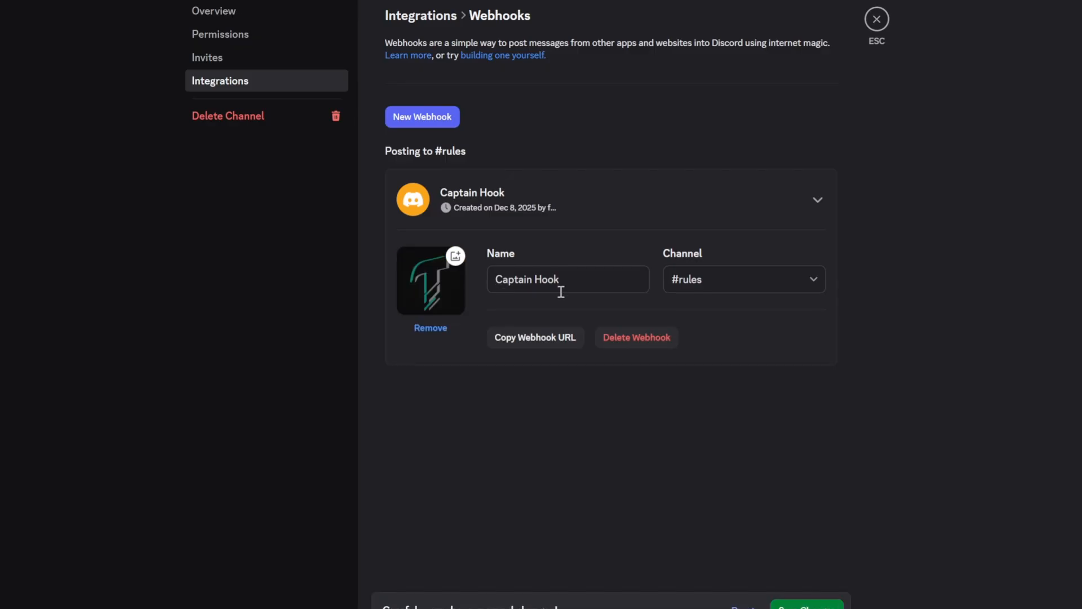
triple_click(559, 277)
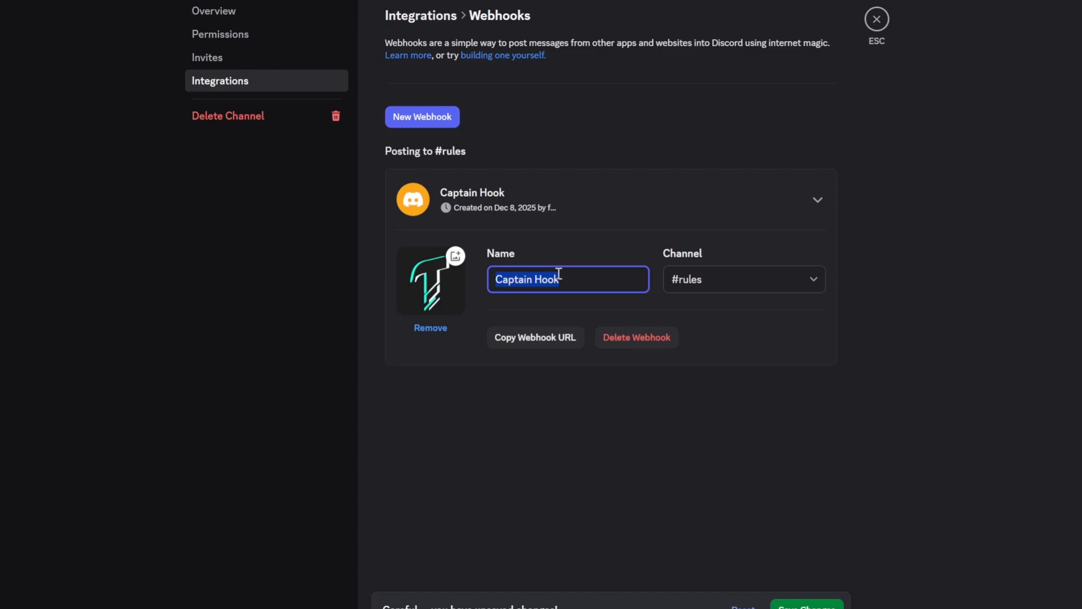
text(TimelyFix)
click(814, 605)
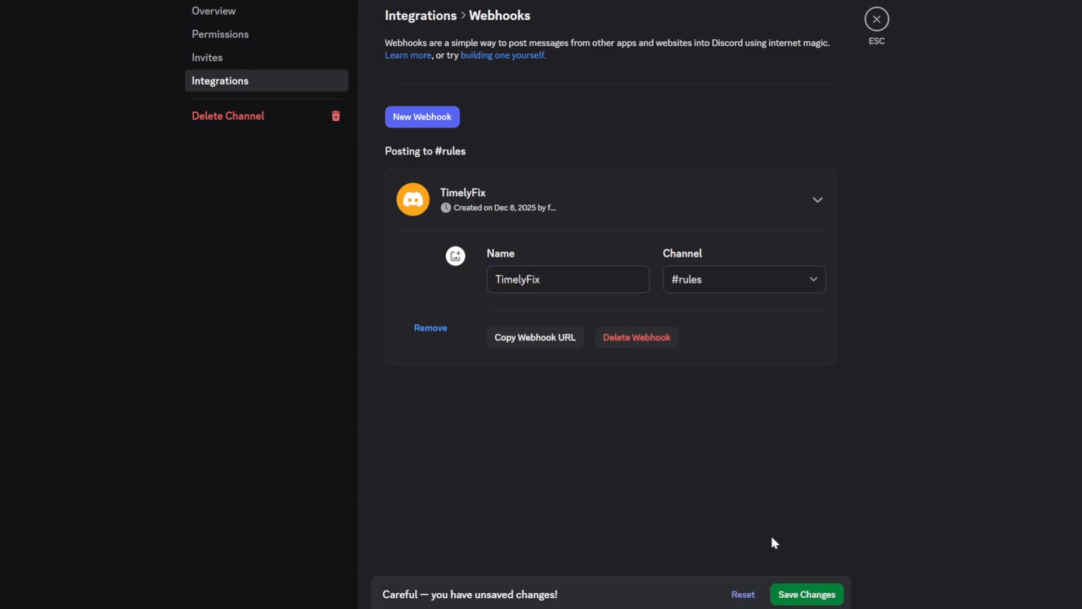
Copy the webhook URL from Discord, switch to Discohook, and add the webhook there with that URL.
click(502, 341)
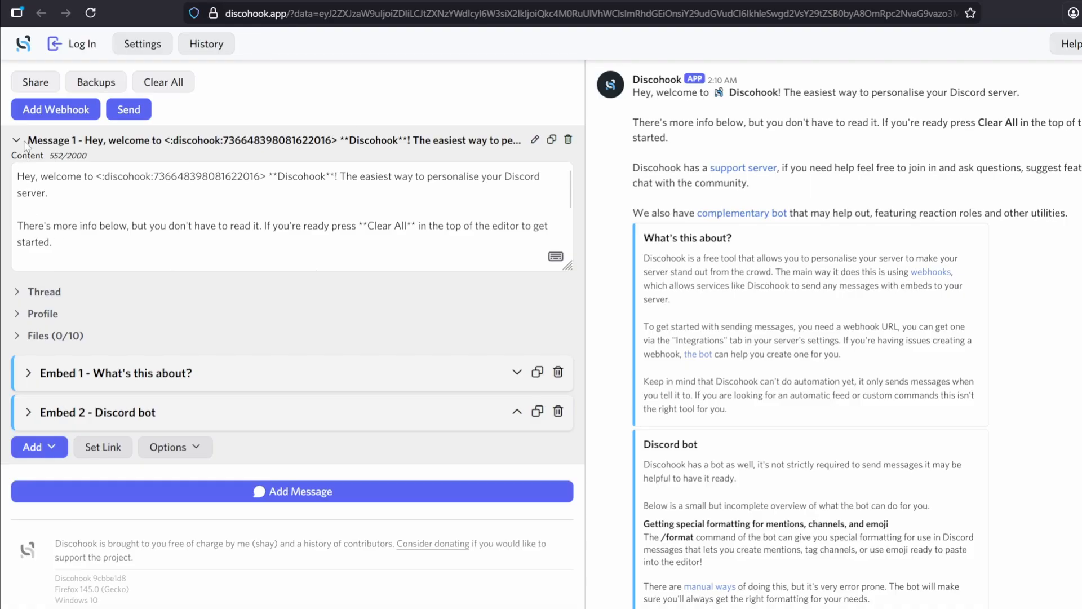
click(52, 115)
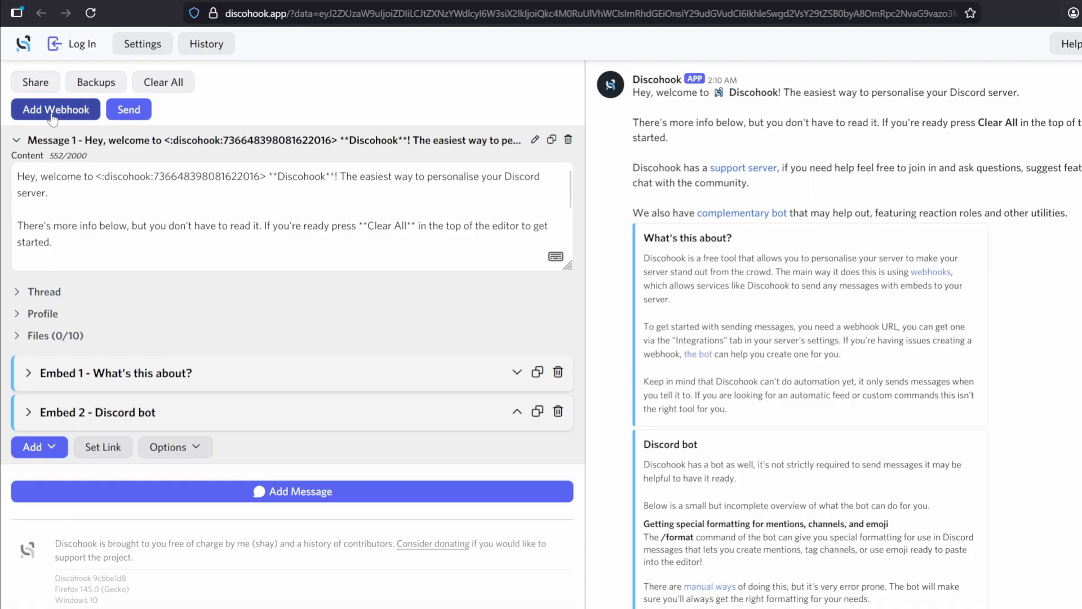
click(222, 288)
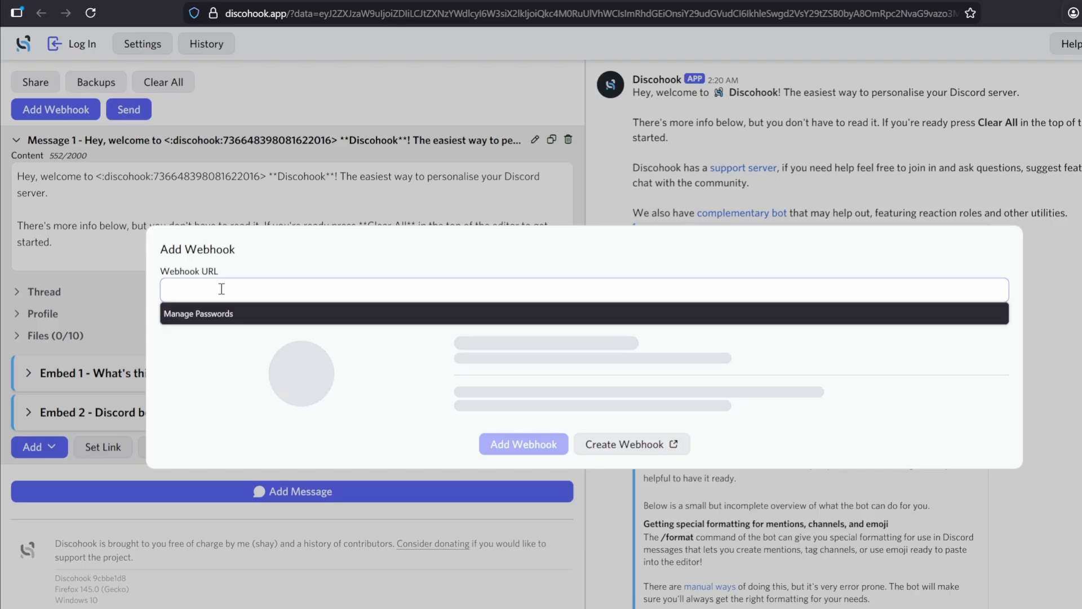
key(ctrl+v)
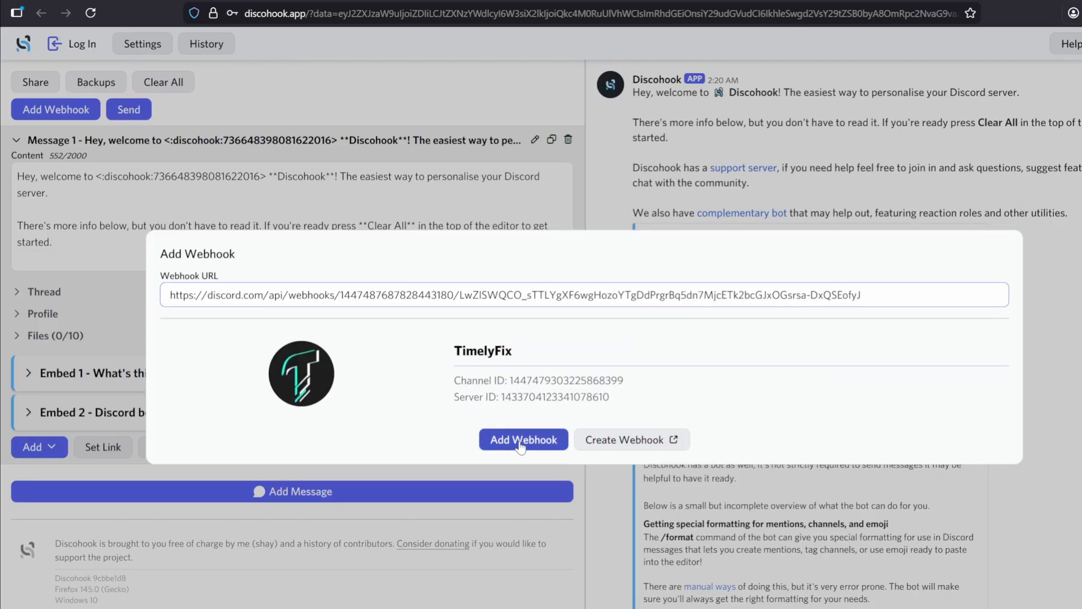
click(520, 441)
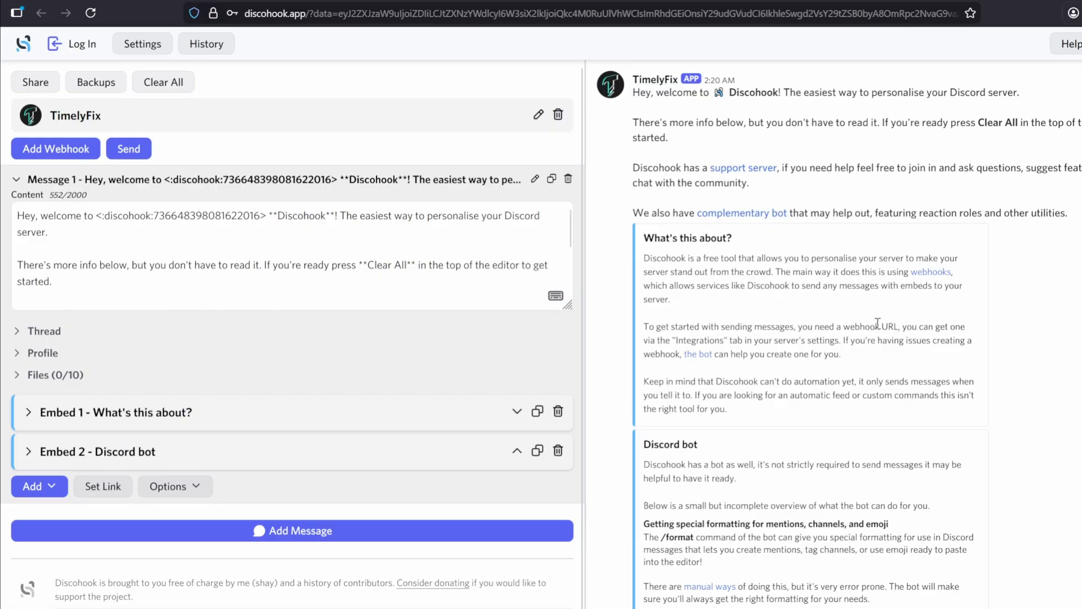
Review the sample message's content and embeds in the editor and the preview.
scroll(886, 327, down, 4)
scroll(899, 337, up, 4)
scroll(895, 342, down, 3)
scroll(895, 342, up, 3)
scroll(895, 342, down, 3)
scroll(895, 342, up, 3)
drag(159, 287, 2, 197)
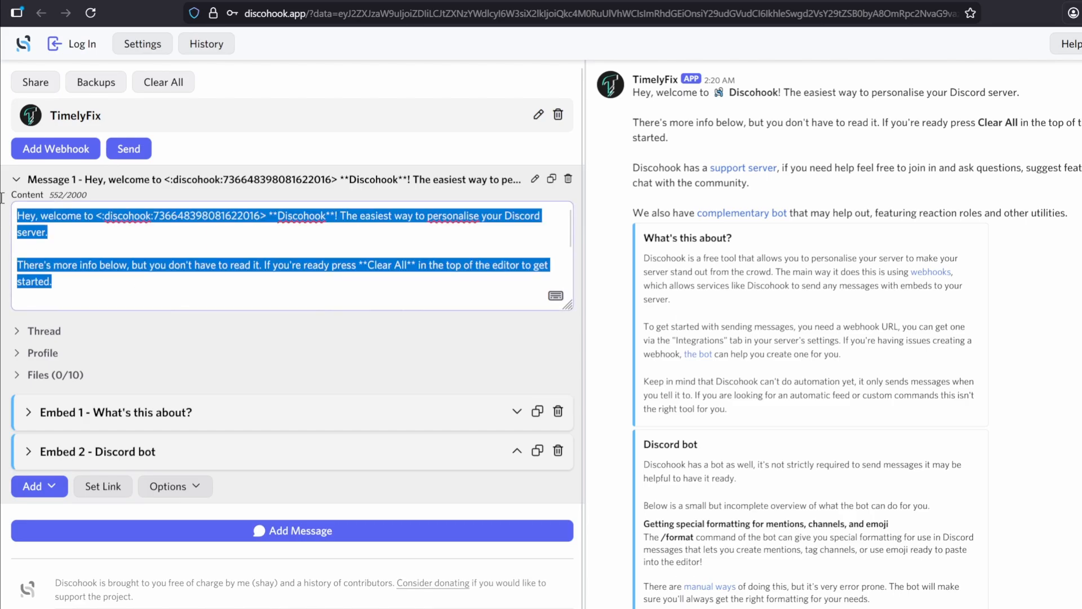
click(234, 298)
drag(234, 298, 9, 218)
Delete both sample embeds from Message 1 and add a blank embed, expanded to its body fields.
click(558, 412)
click(558, 417)
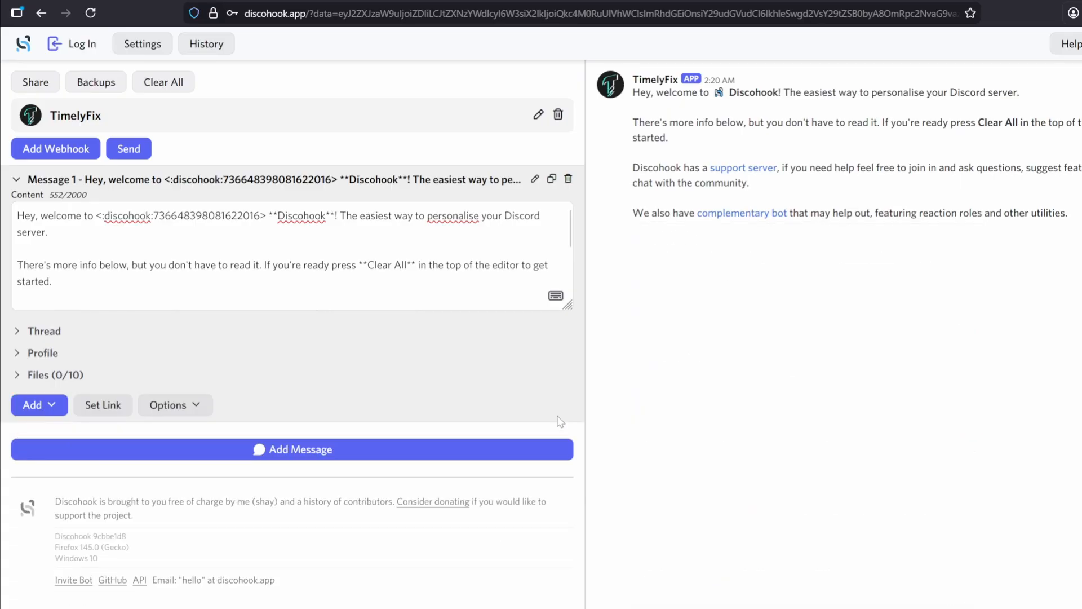
click(57, 405)
click(214, 370)
click(35, 406)
click(68, 411)
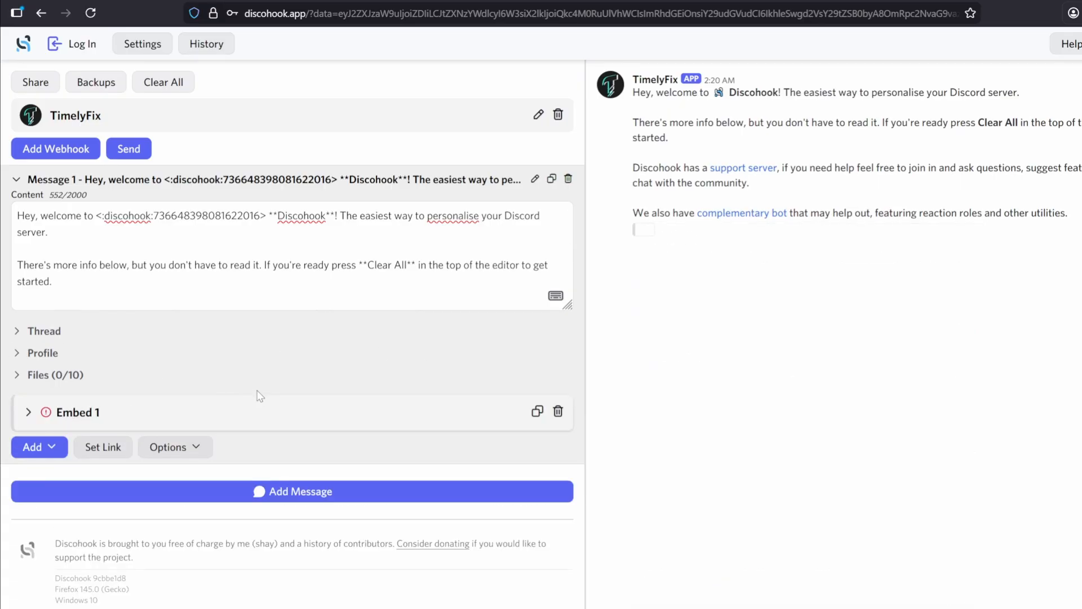
click(28, 412)
click(31, 509)
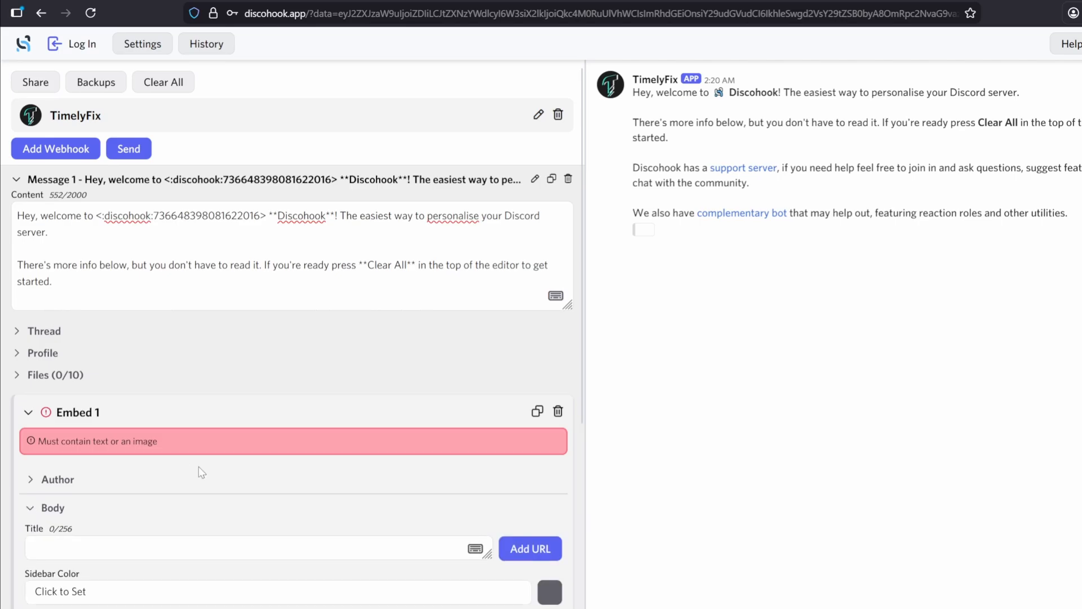
scroll(200, 474, down, 5)
Title the new embed Rules, and move this heading into the message content in place of its opening paragraphs.
click(69, 290)
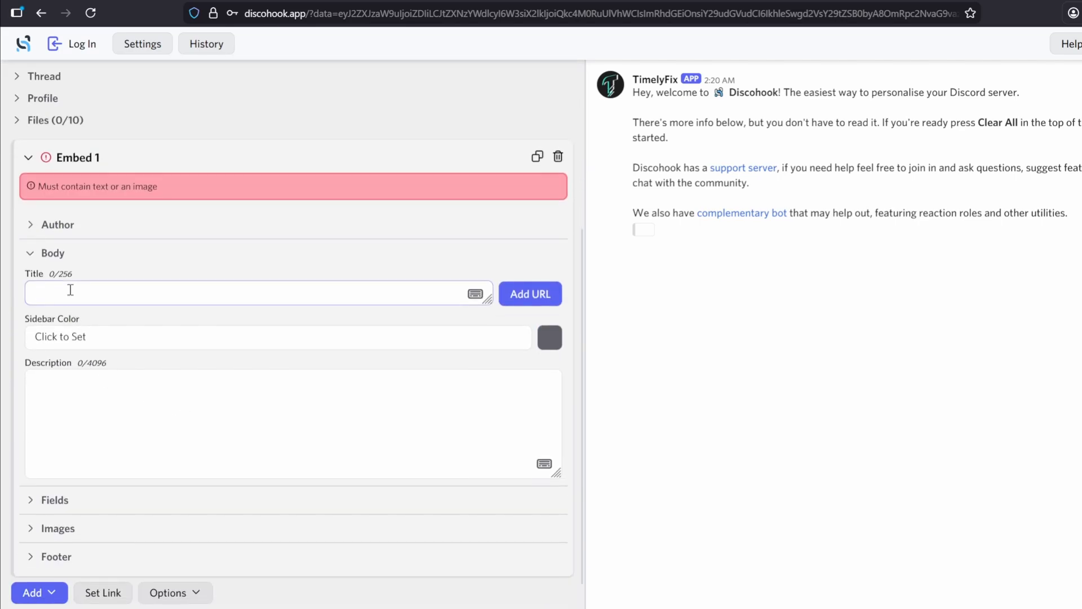
text(Rules)
scroll(33, 280, up, 5)
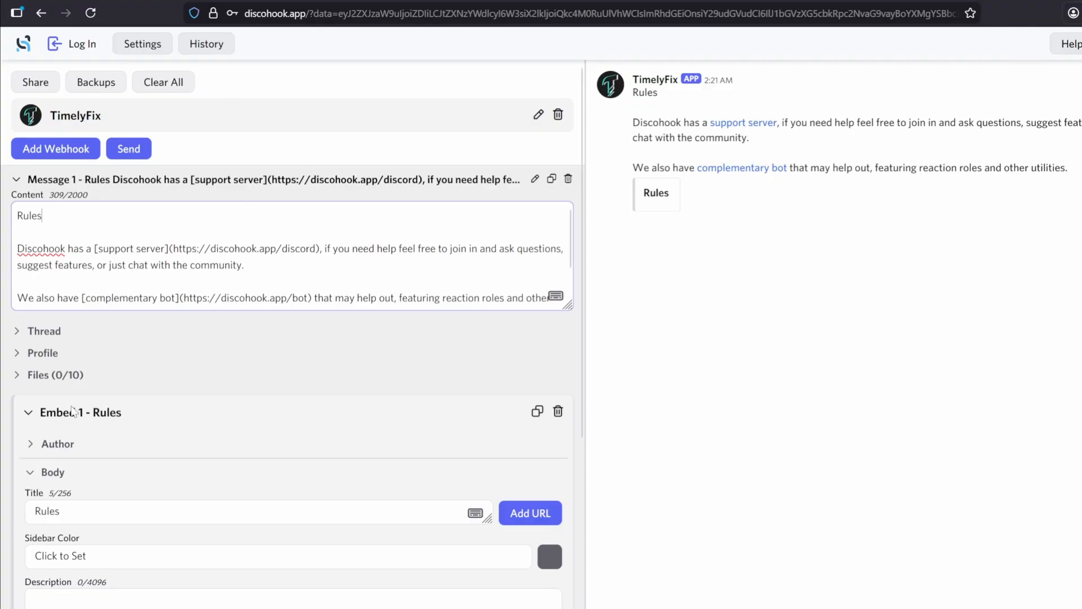
scroll(73, 406, down, 5)
drag(109, 260, 2, 259)
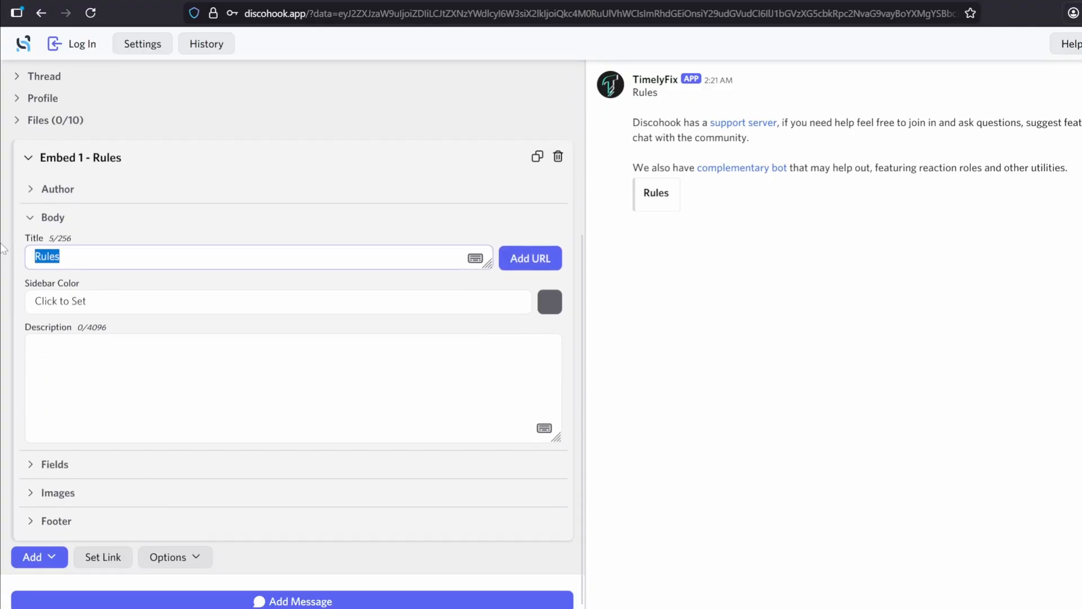
key(BackSpace)
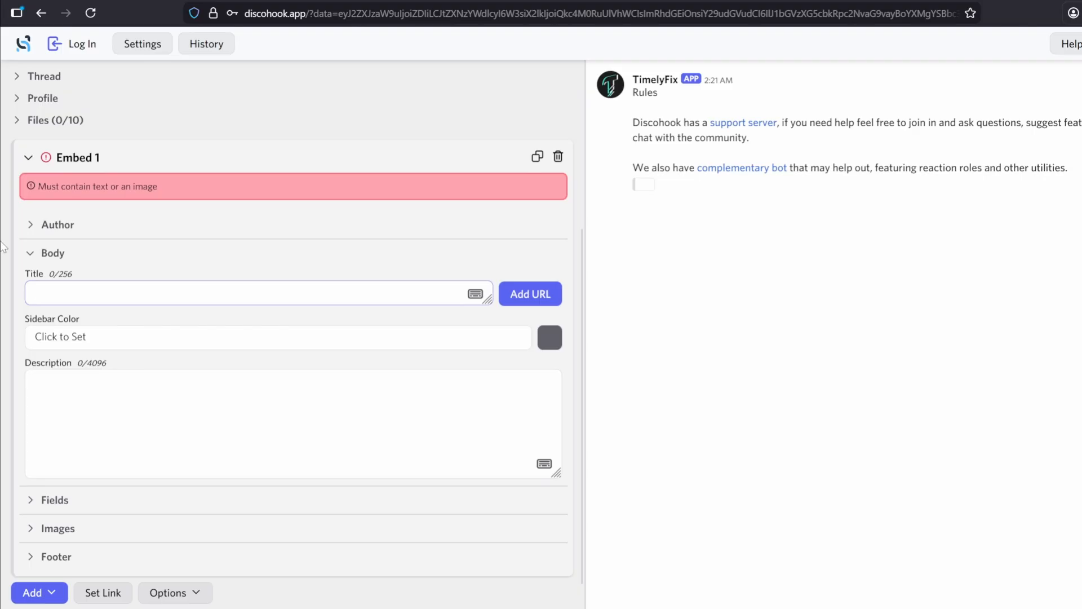
Enter "1) No Spam" as the embed's description, try heading sizes # and ##, and format it as a ### heading.
click(102, 390)
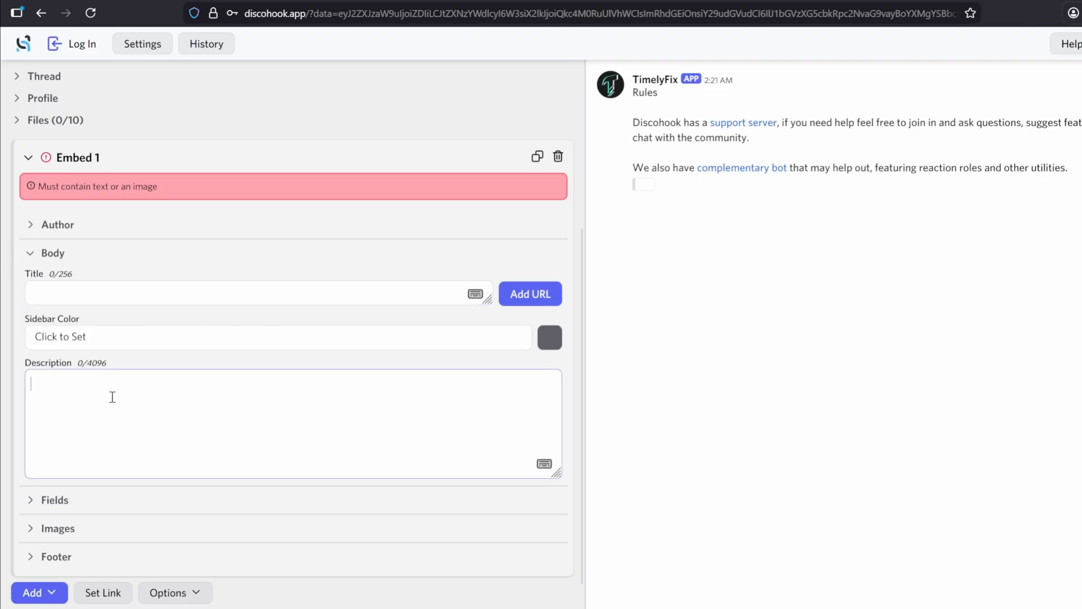
text(1) No Spam)
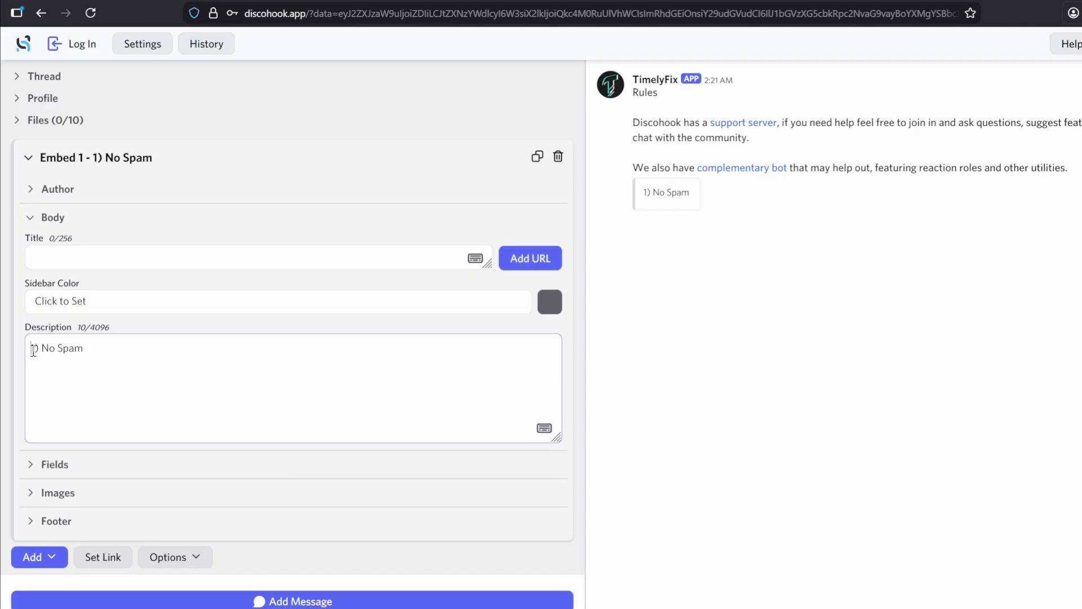
text(##)
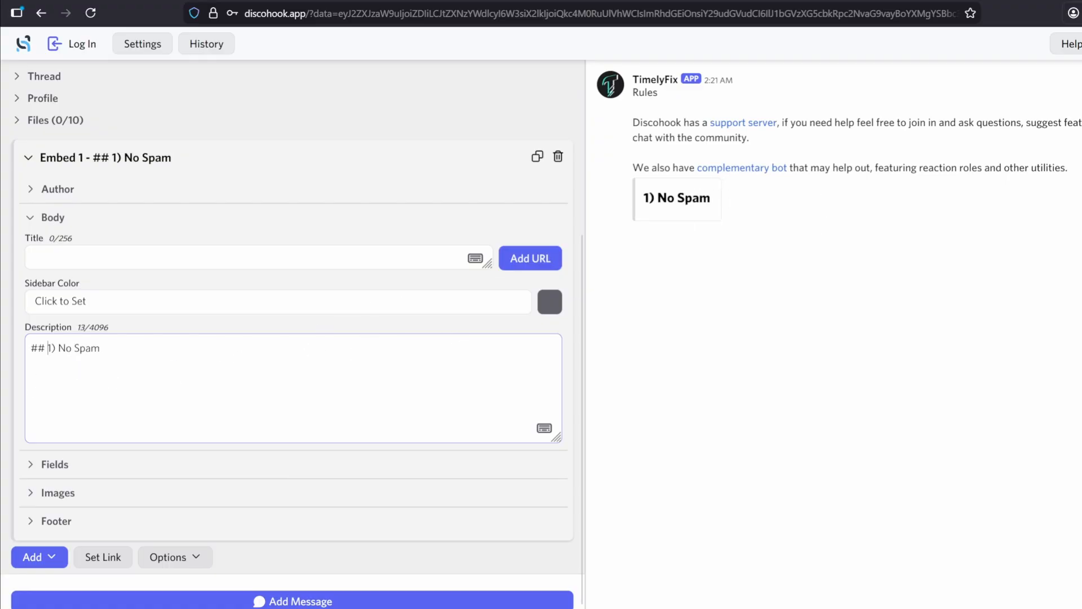
key(BackSpace)
key(BackSpace)
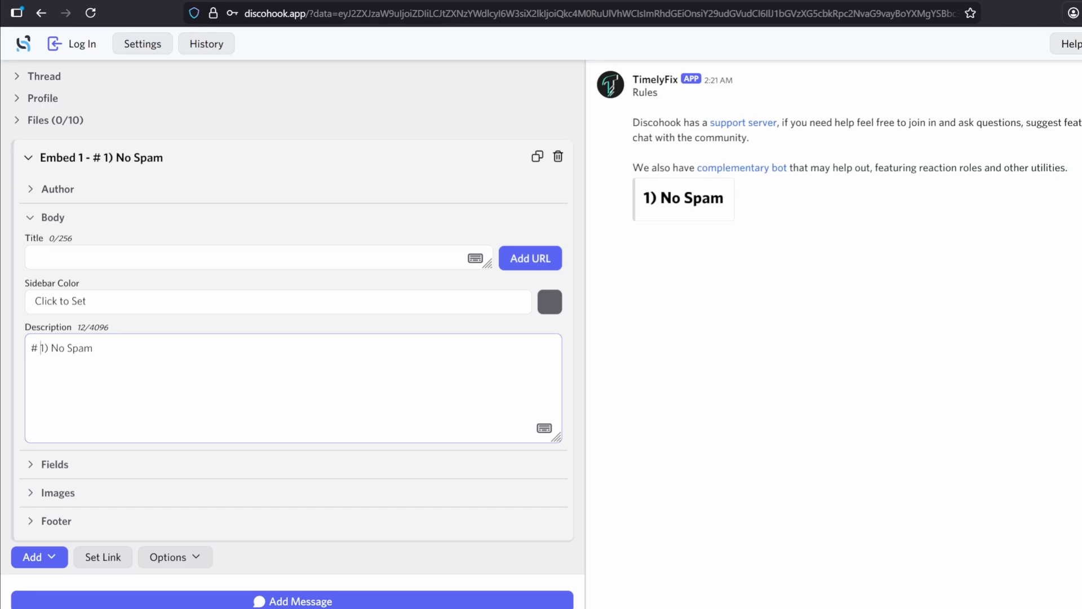
text(##)
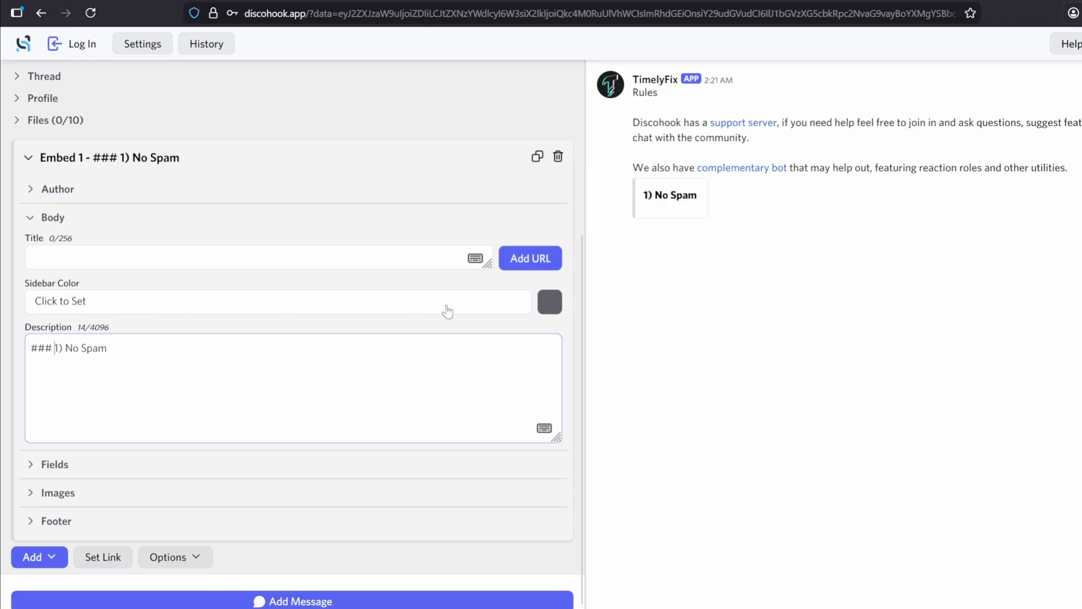
Try several preset sidebar colors on the embed and set it to green #2ecc71.
click(547, 301)
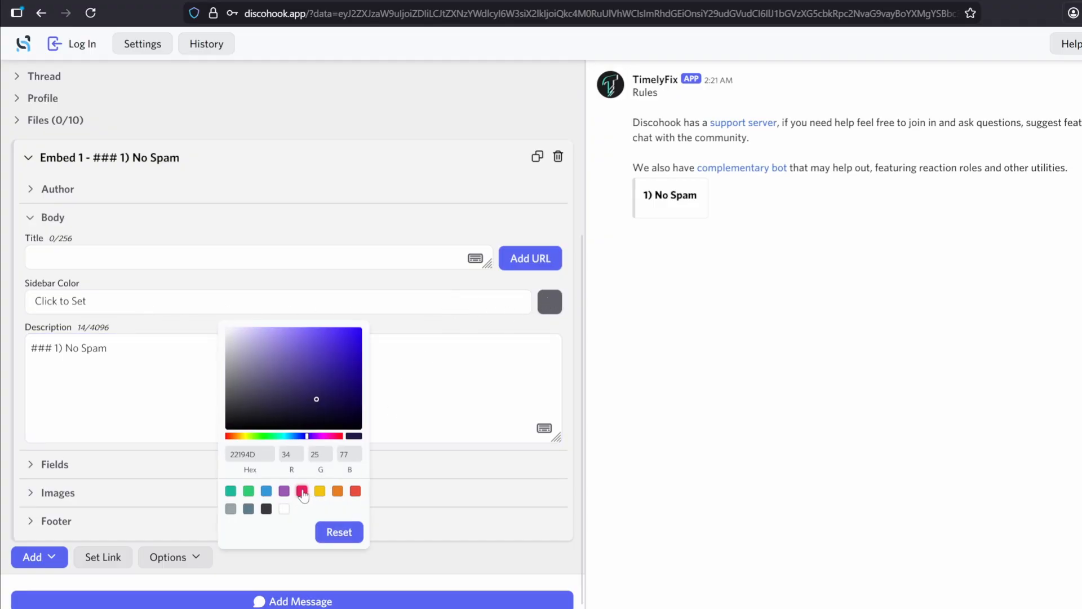
click(302, 491)
click(248, 491)
click(266, 492)
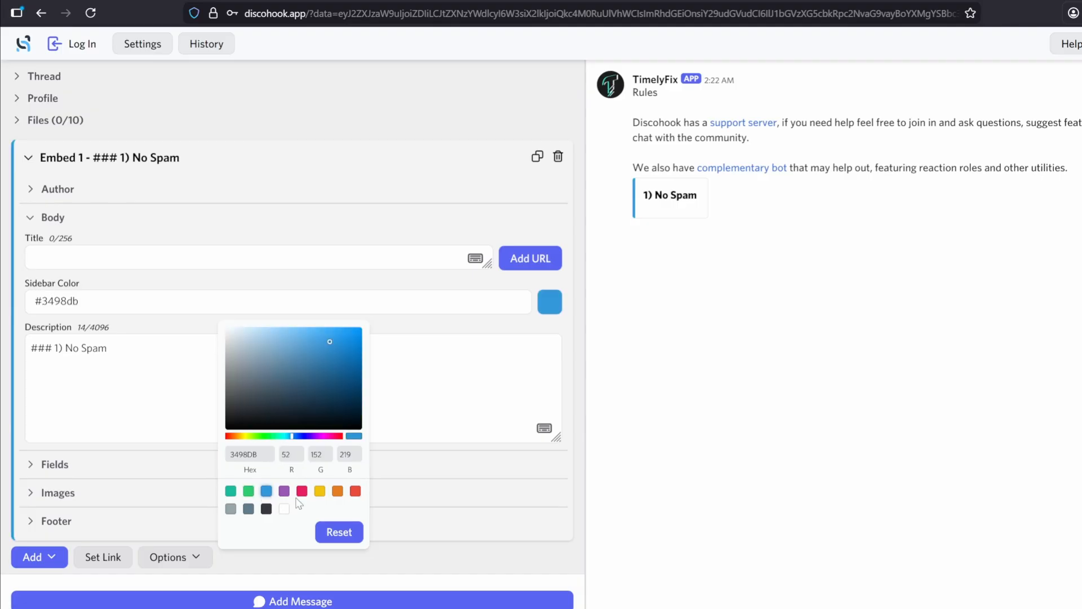
click(249, 493)
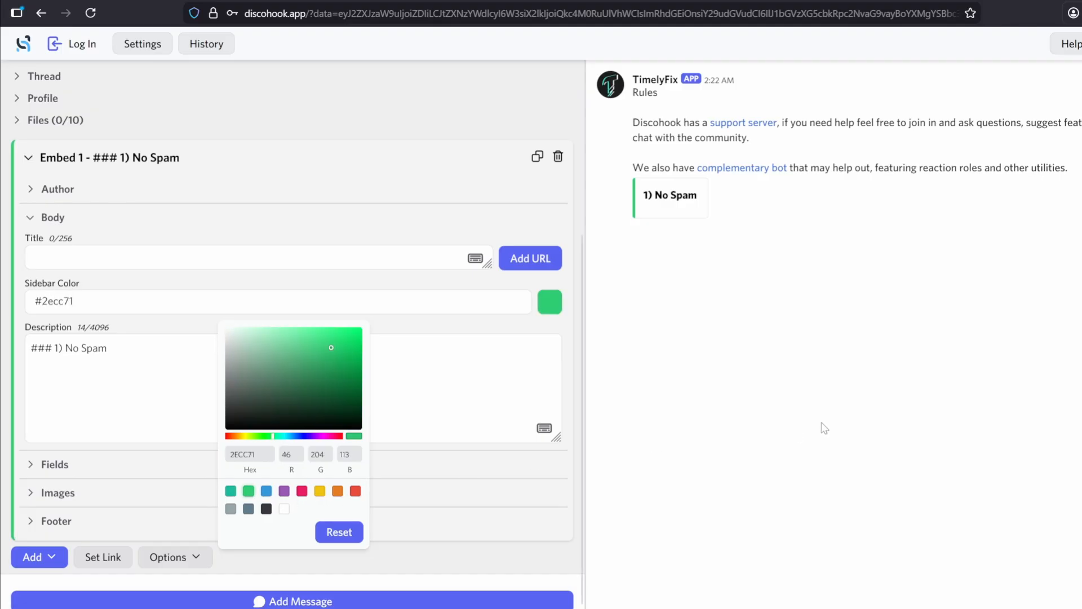
click(798, 404)
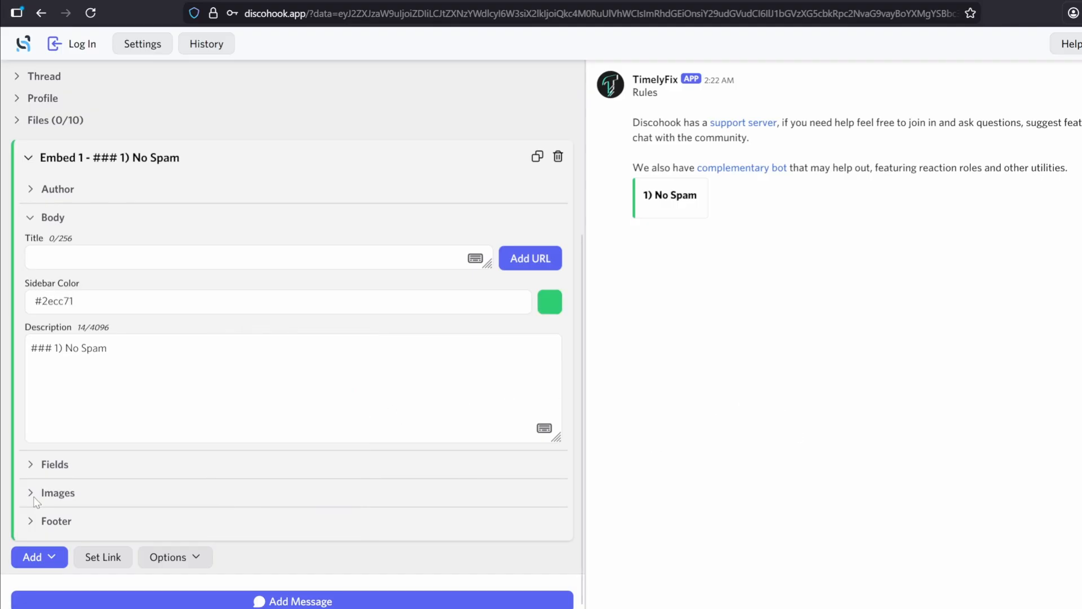
Copy the link of the Emoji Island smiling emoji from Google Images and use it as the embed's Large Image URL.
click(37, 496)
scroll(135, 406, down, 3)
click(58, 334)
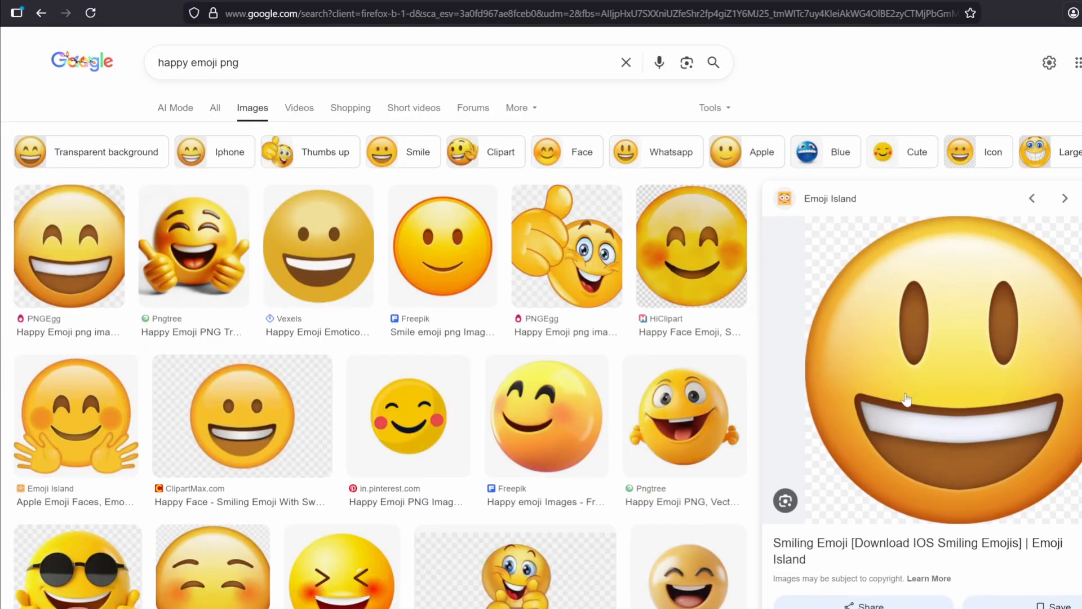
right_click(942, 344)
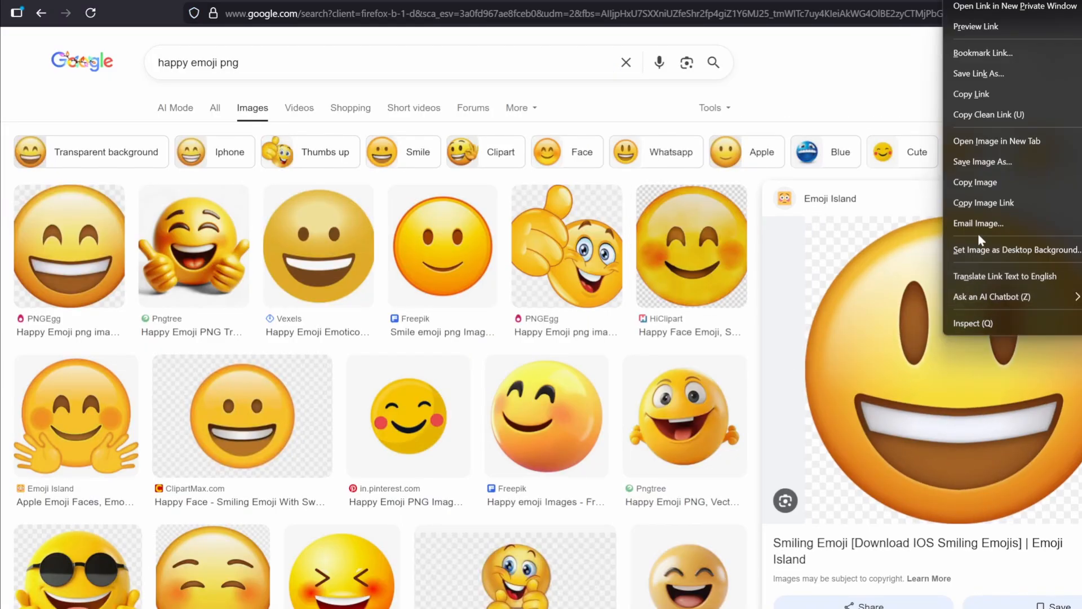
click(980, 204)
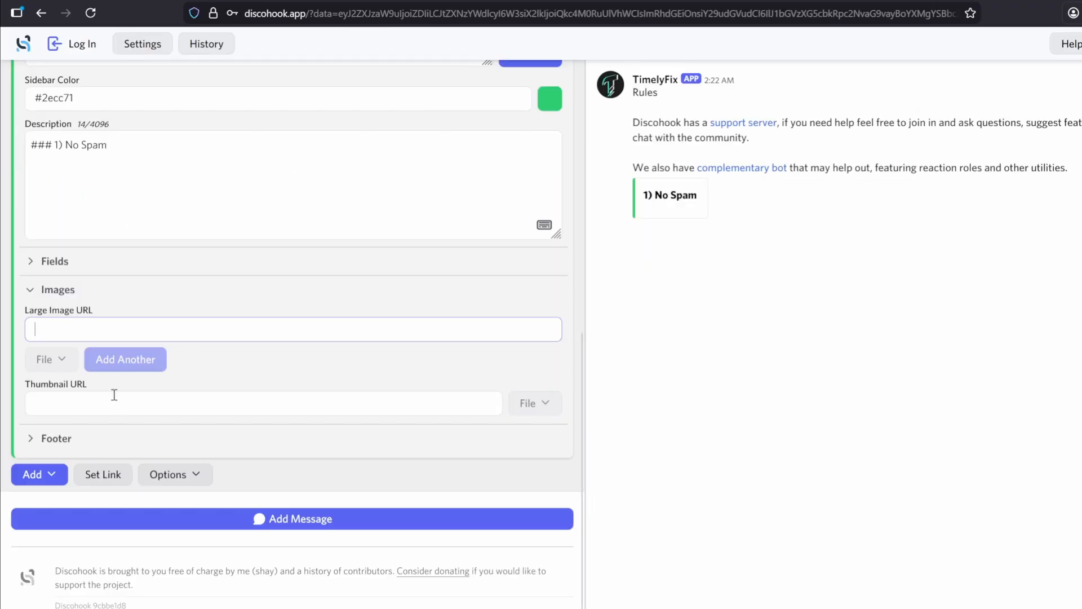
key(ctrl+v)
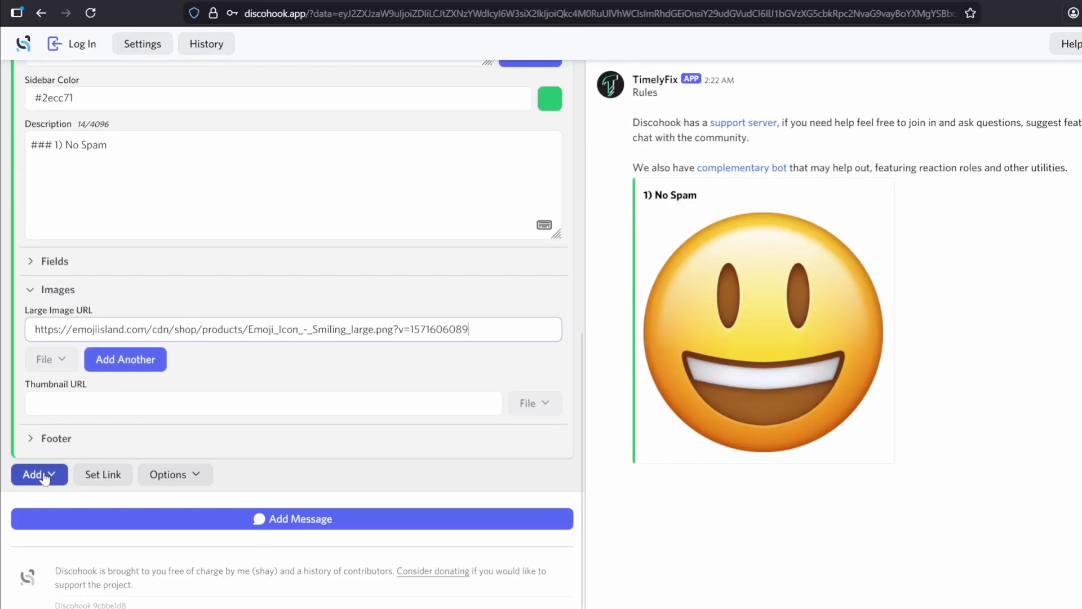
Add a second embed with the description "### 2) No Scam Links Allowed" and sidebar color #2ecc71.
click(41, 474)
click(65, 477)
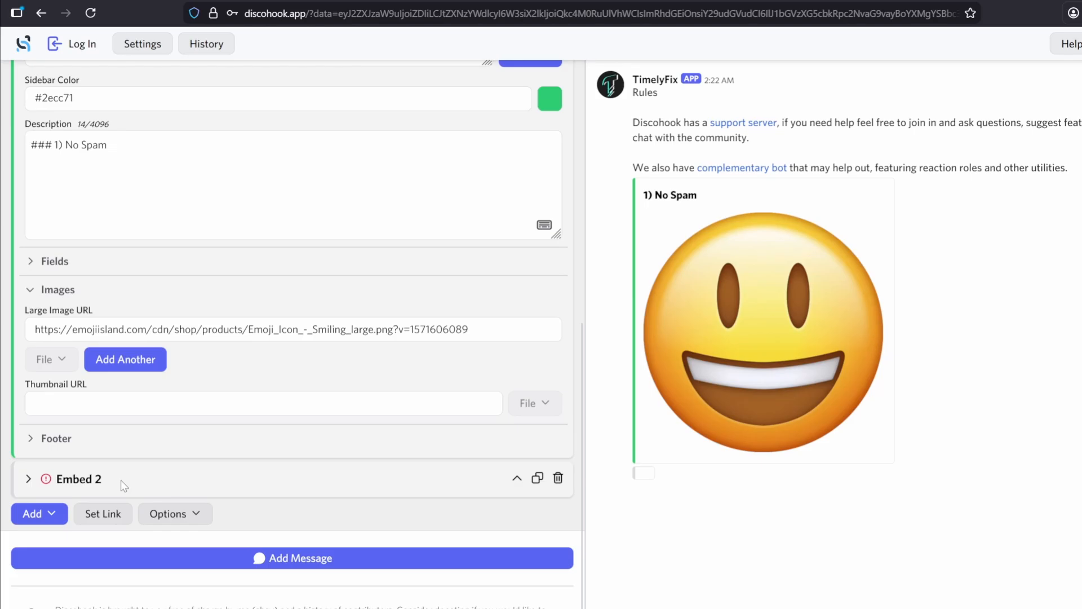
click(29, 477)
scroll(65, 529, down, 2)
click(65, 491)
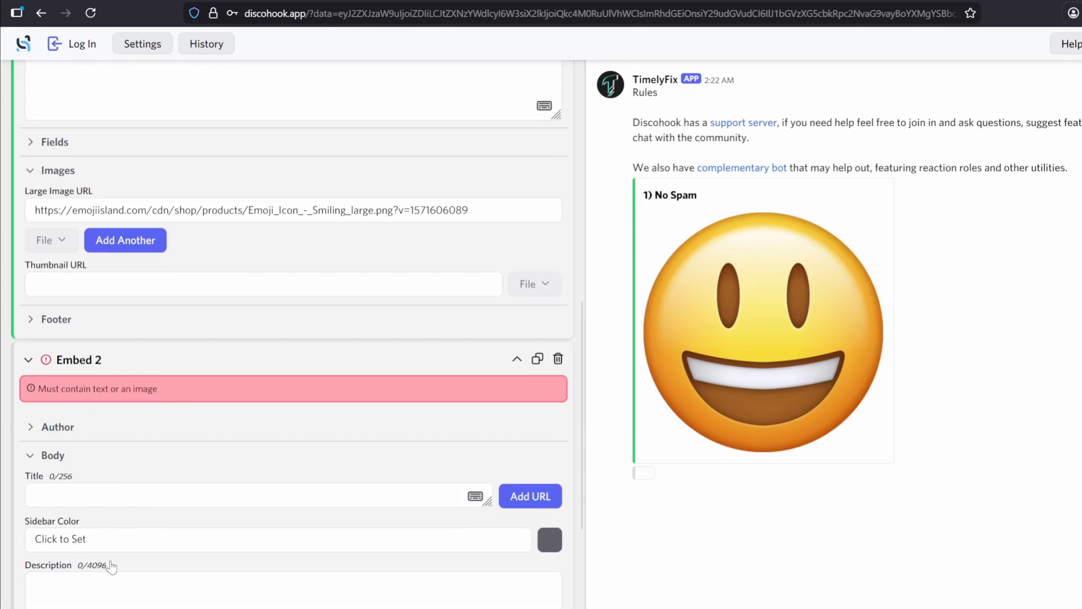
scroll(70, 492, down, 3)
click(70, 492)
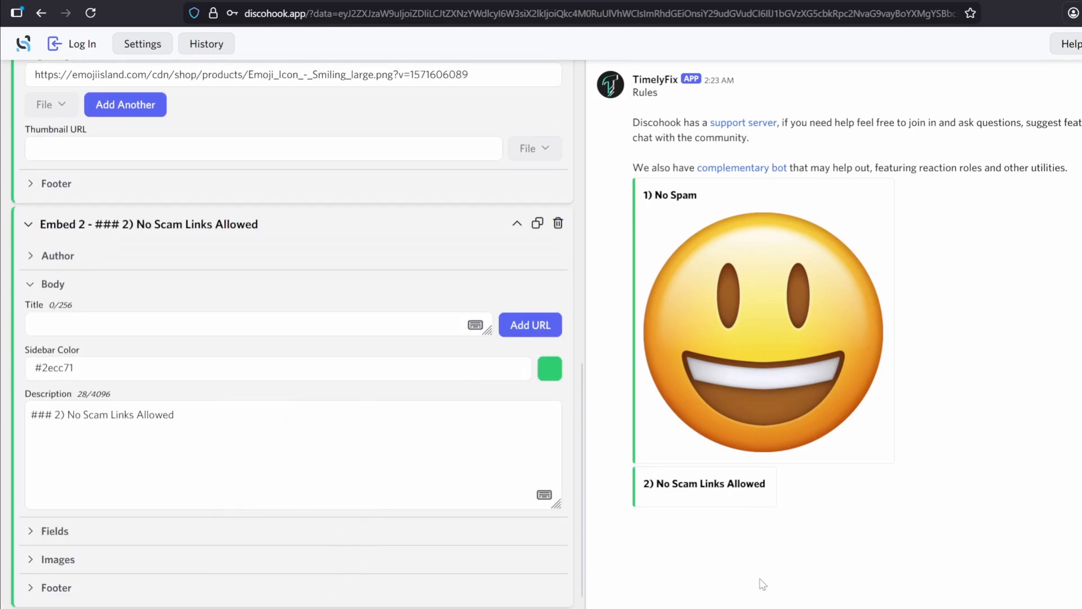
Clear the Large Image URL of the "No Spam" embed to remove its smiley picture.
scroll(194, 476, up, 6)
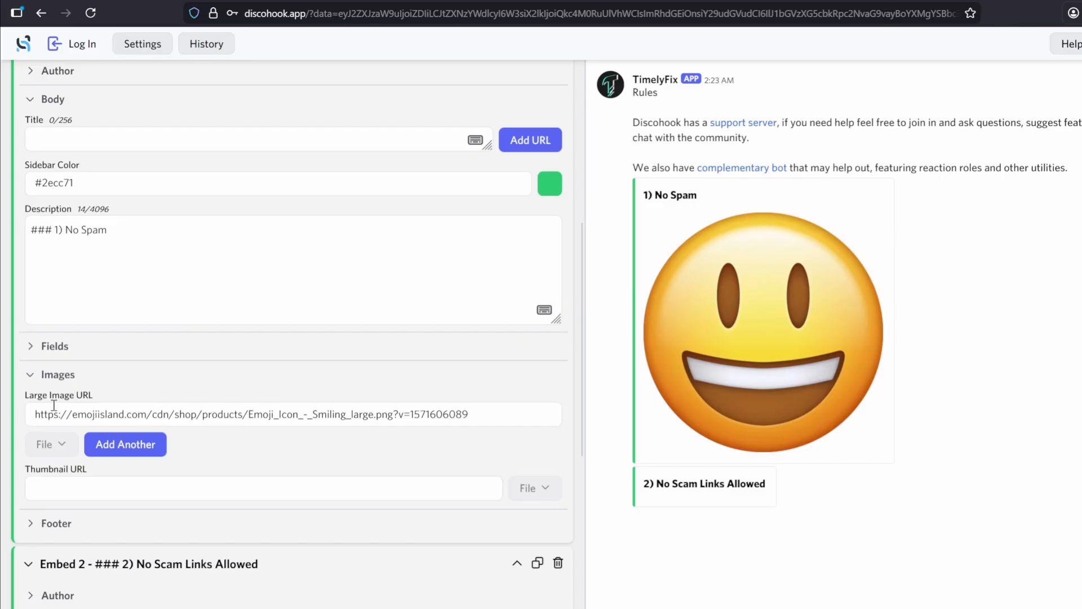
triple_click(408, 410)
key(BackSpace)
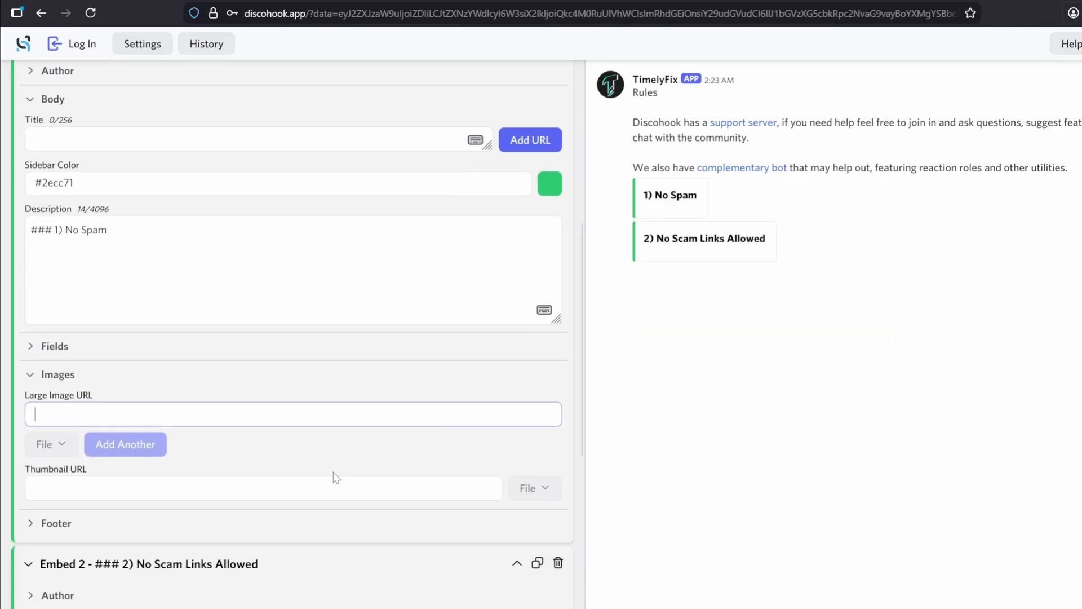
Review the options for adding embeds and compare both rule embeds' settings with the message preview.
scroll(296, 444, up, 7)
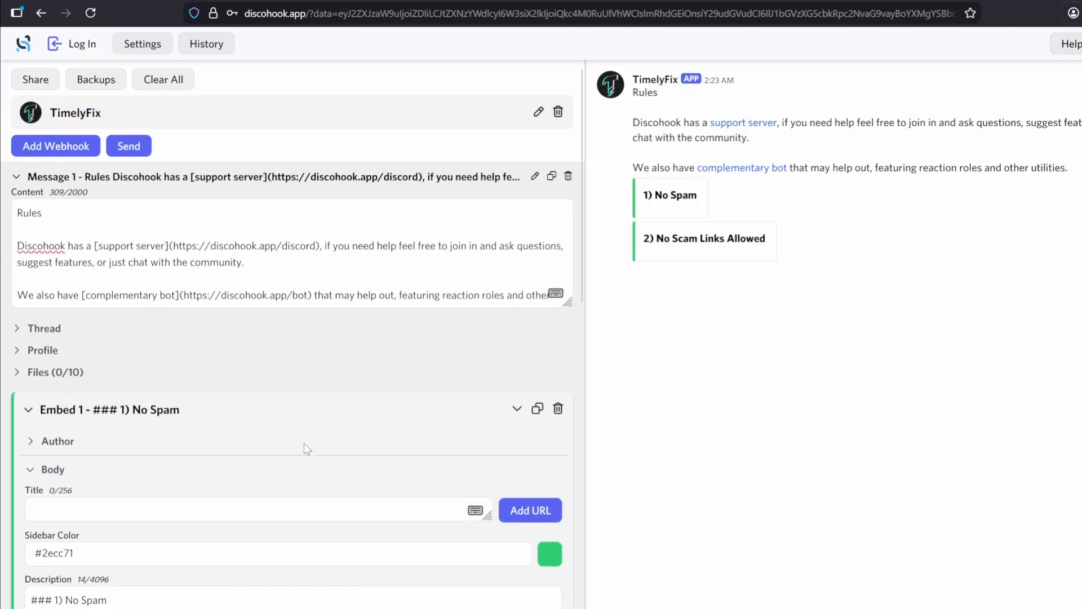
scroll(326, 382, down, 15)
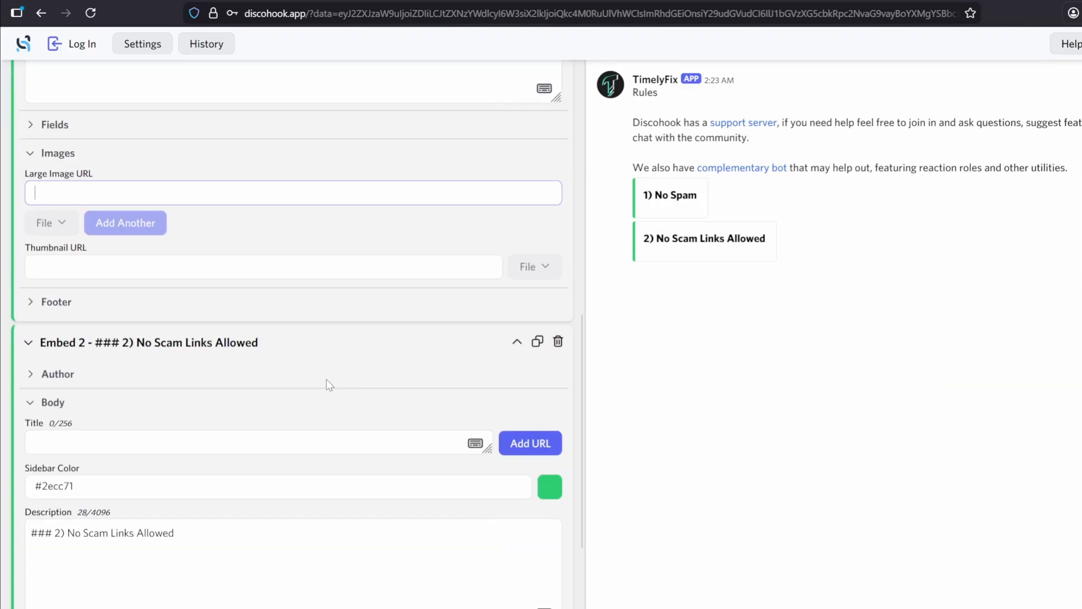
click(52, 476)
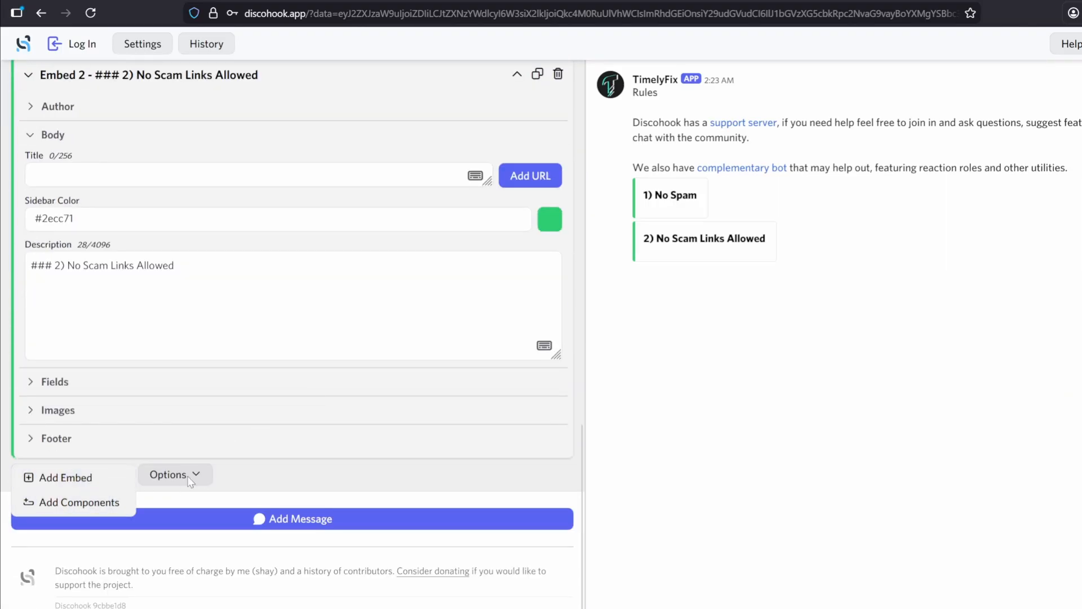
click(796, 486)
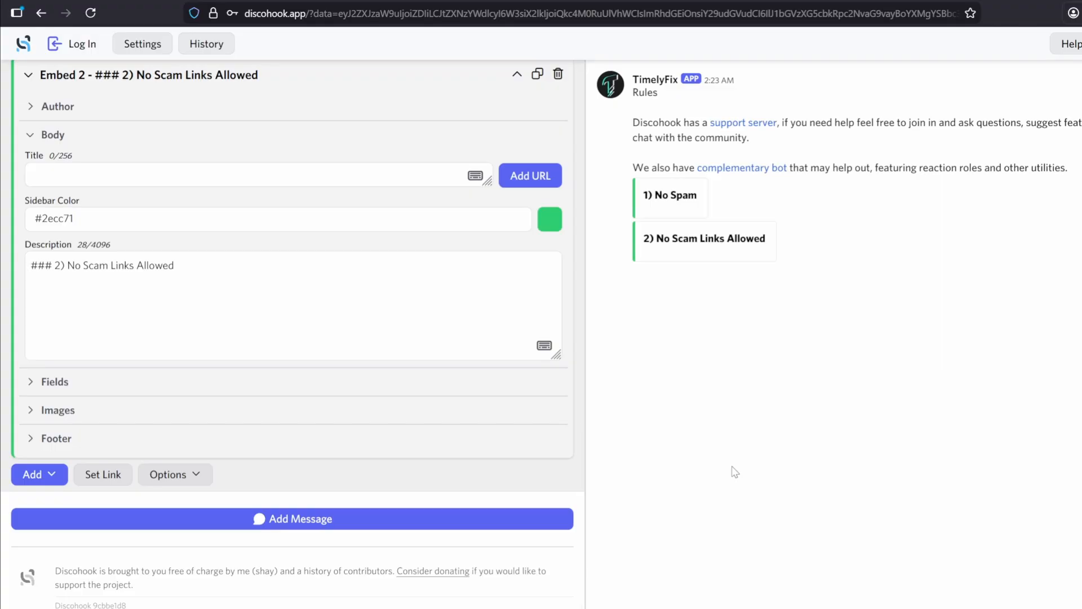
scroll(428, 253, up, 10)
scroll(270, 296, down, 2)
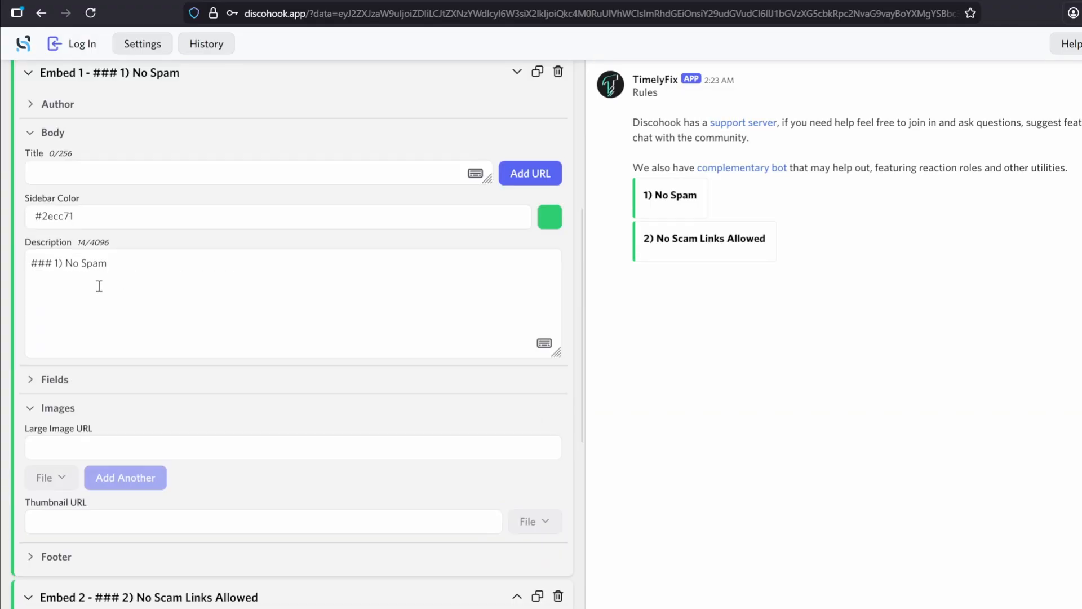
triple_click(129, 269)
click(96, 293)
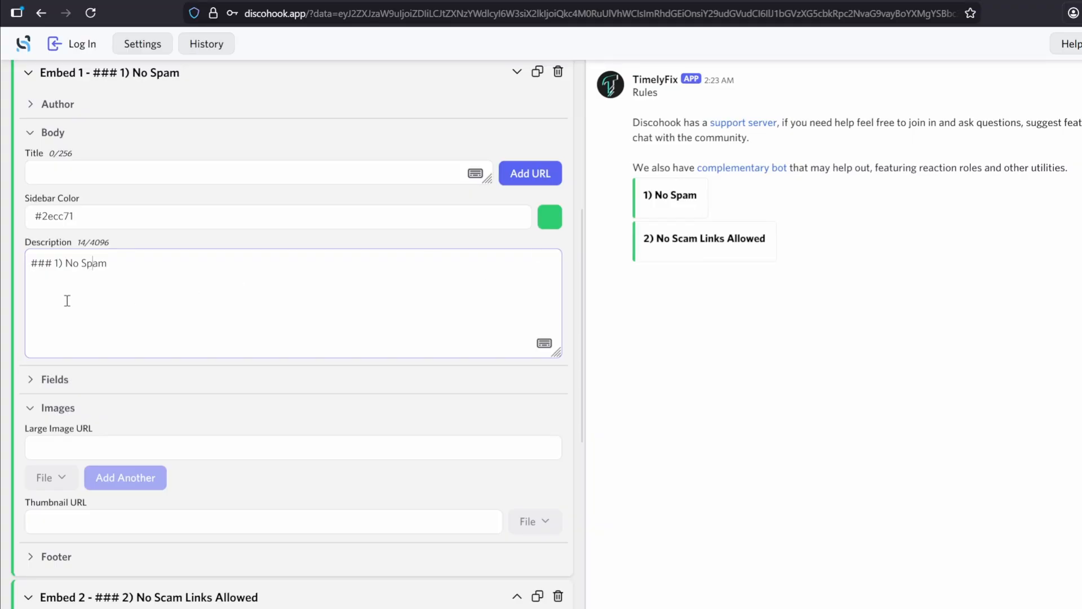
scroll(115, 469, down, 3)
drag(110, 198, 193, 244)
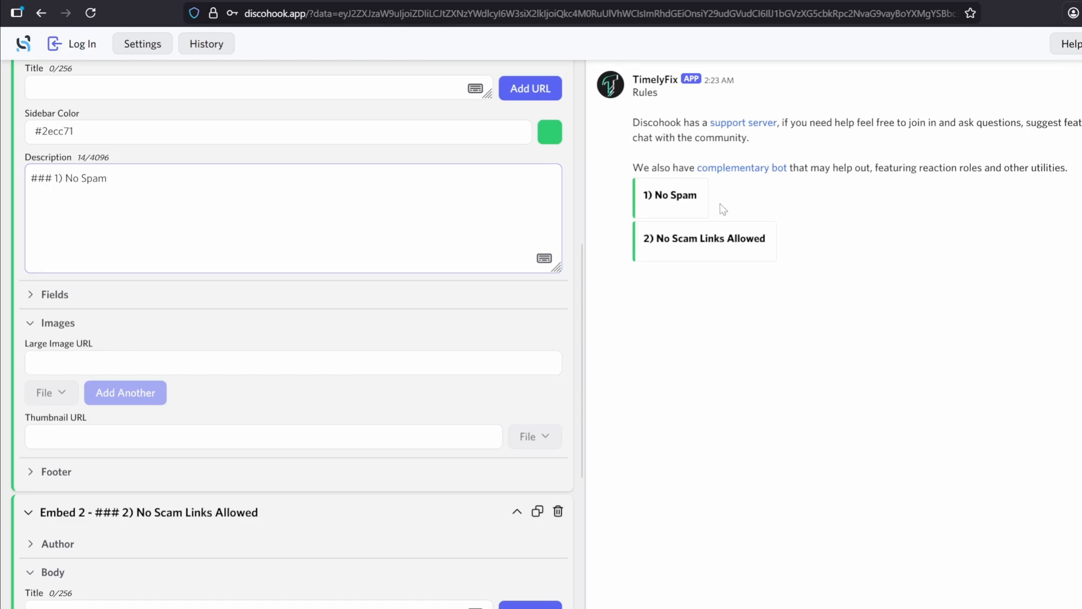
drag(765, 238, 643, 194)
click(820, 231)
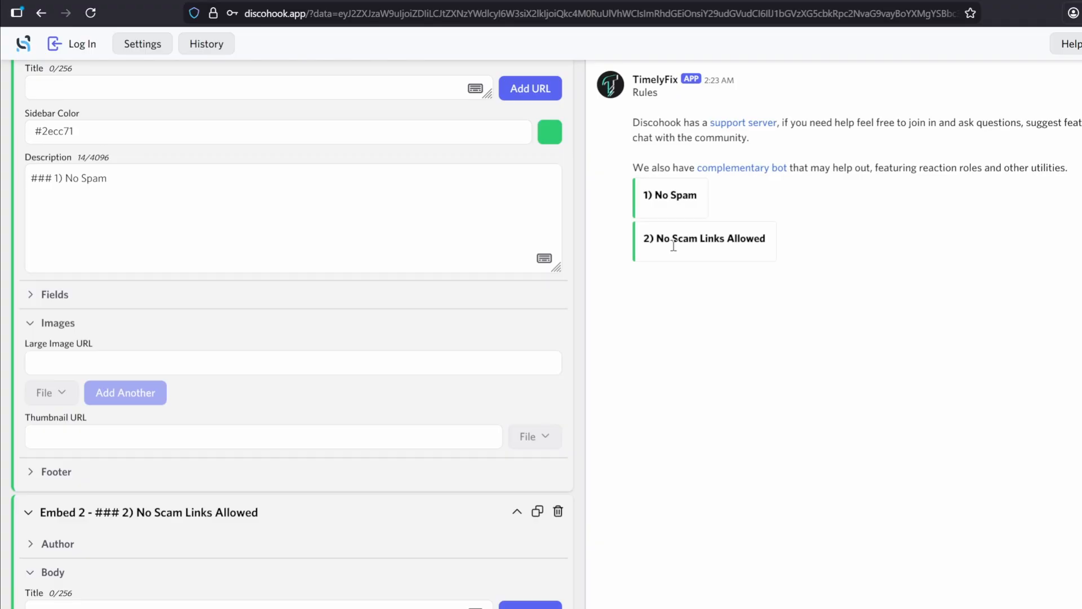
Send the message through the TimelyFix webhook, switch to Discord and check the post in the rules channel.
scroll(378, 304, up, 7)
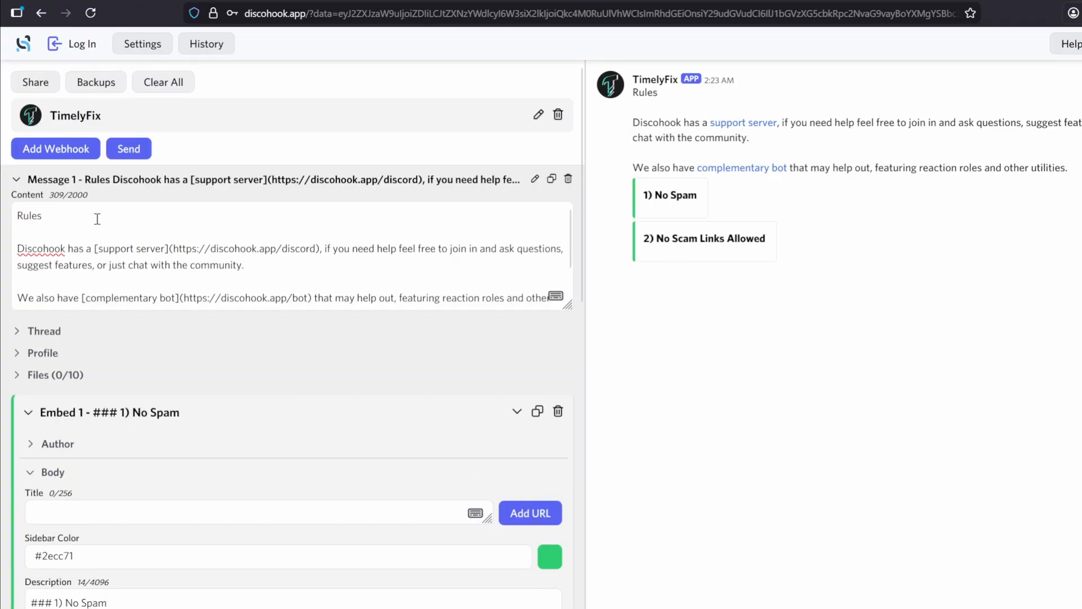
click(125, 154)
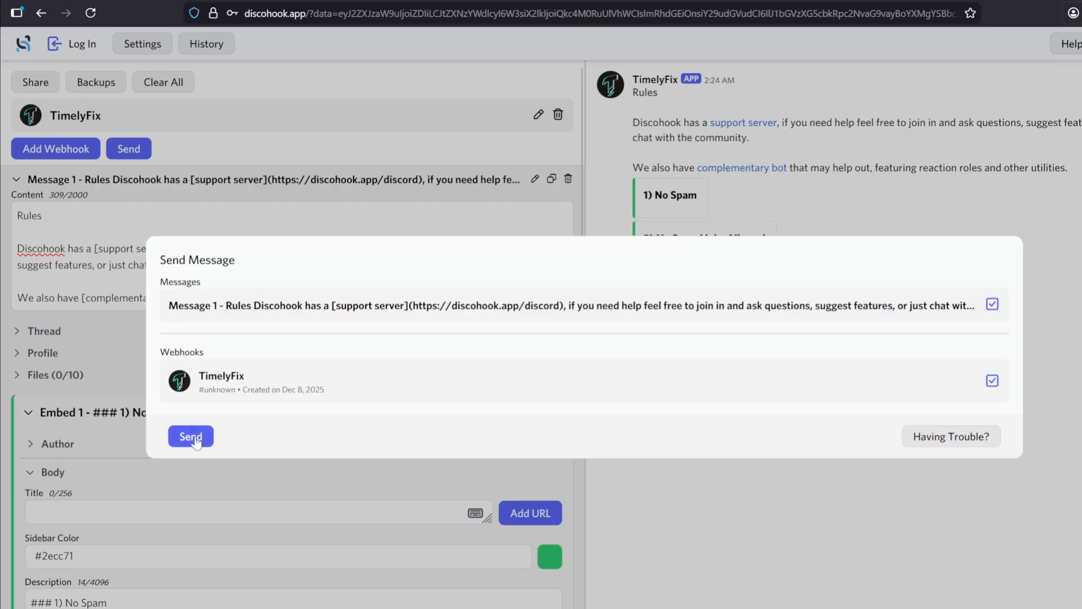
click(192, 437)
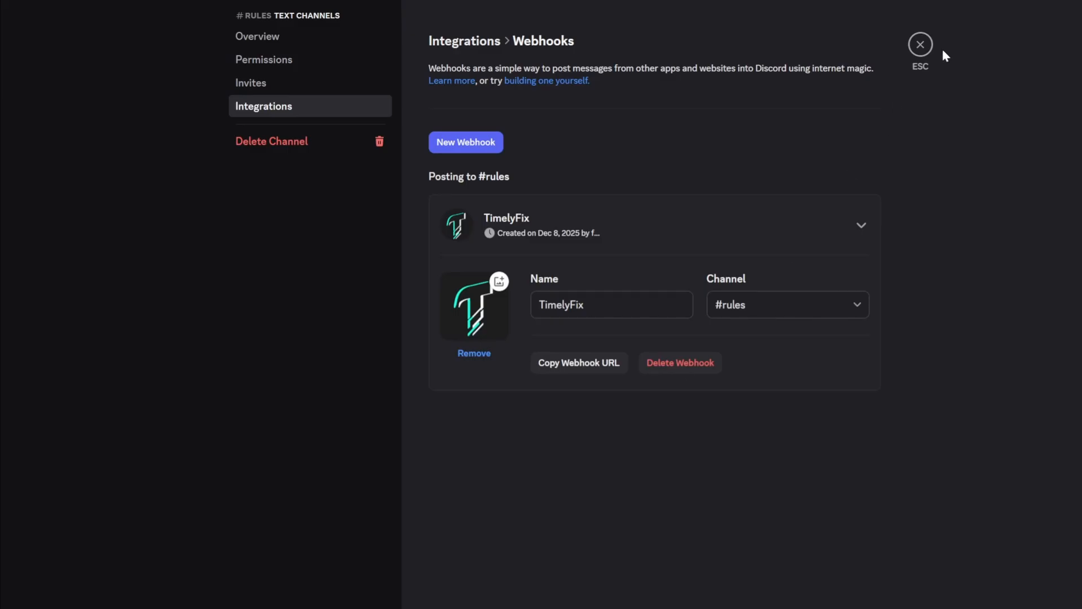
click(920, 44)
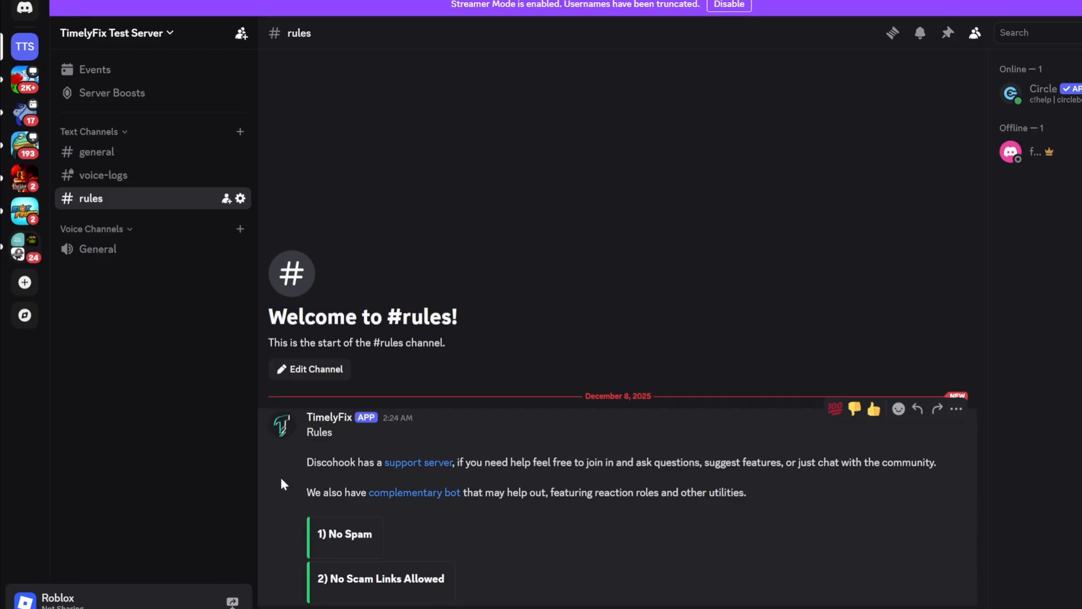
drag(310, 462, 817, 510)
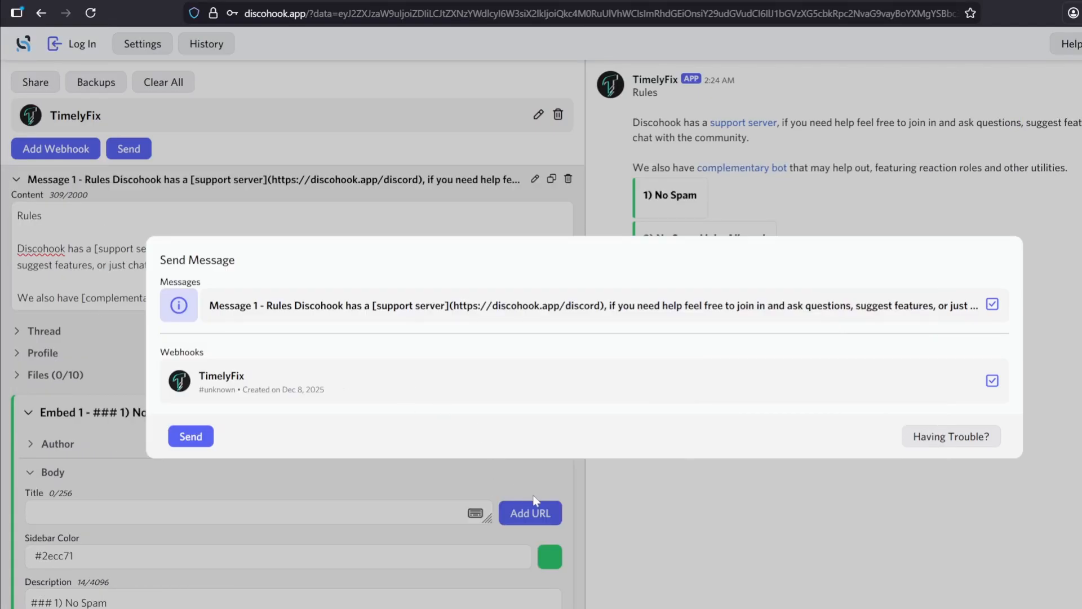
Back in Discohook, delete the default text below "Rules" in the message content and send the message again through the TimelyFix webhook.
click(537, 500)
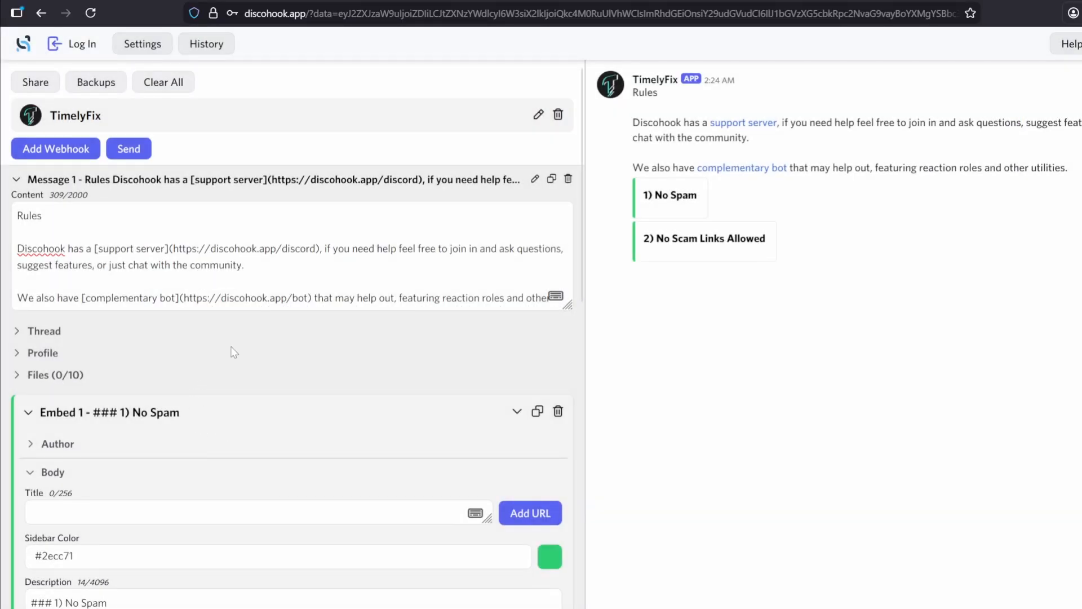
drag(17, 249, 696, 329)
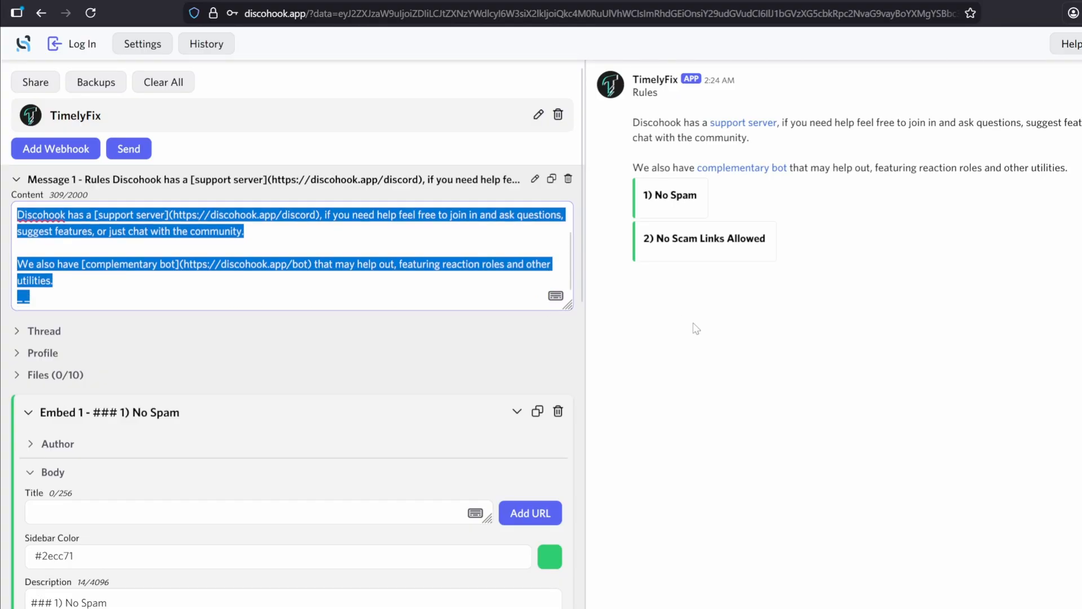
key(BackSpace)
click(128, 148)
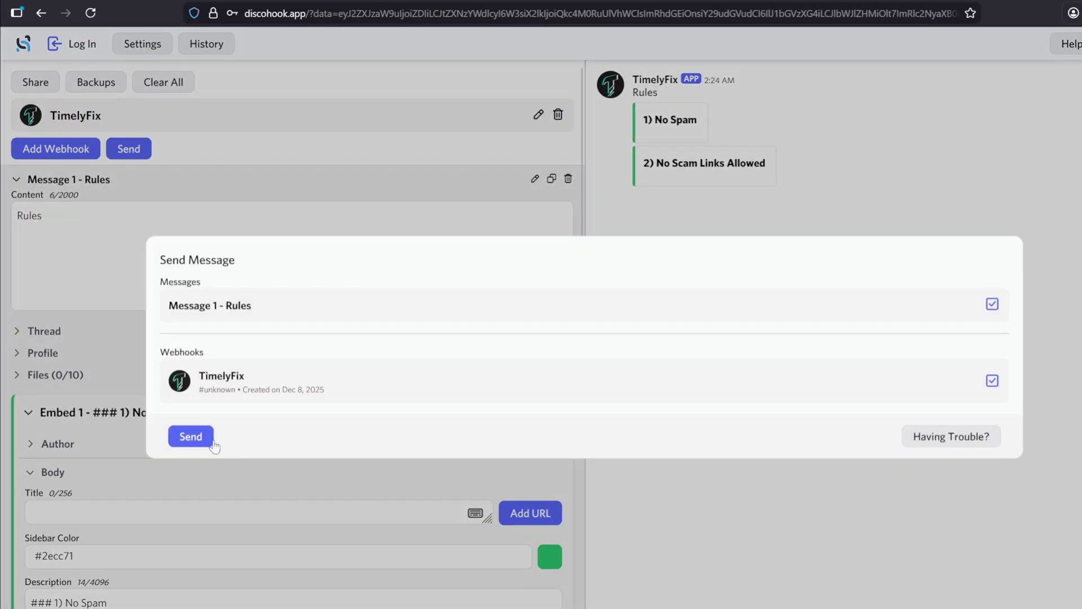
click(197, 437)
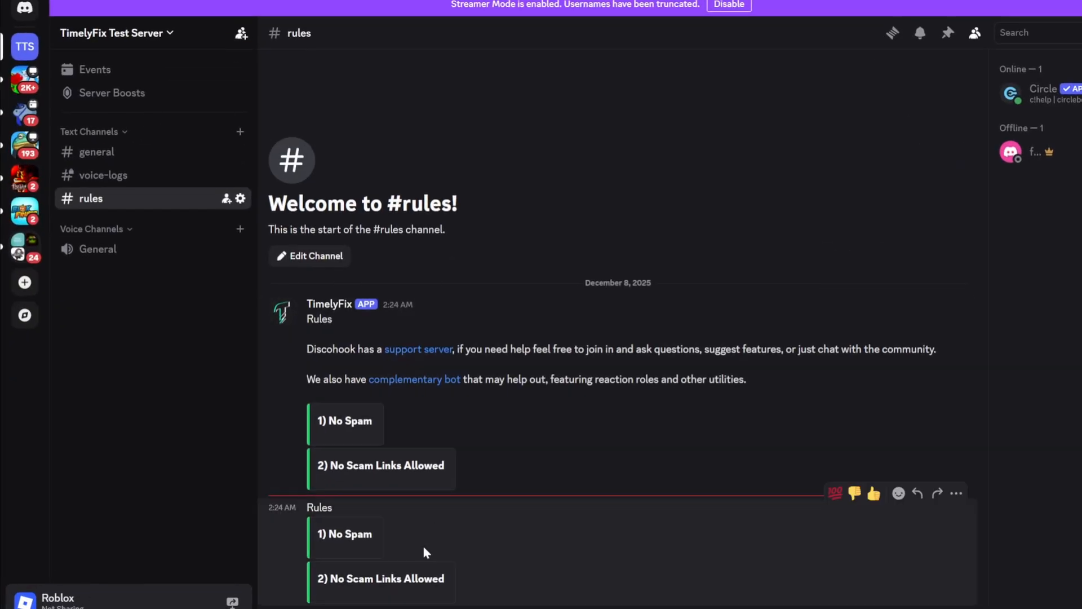
In Discord's rules channel, delete the older post containing the default Discohook text and check the remaining rules post.
click(956, 295)
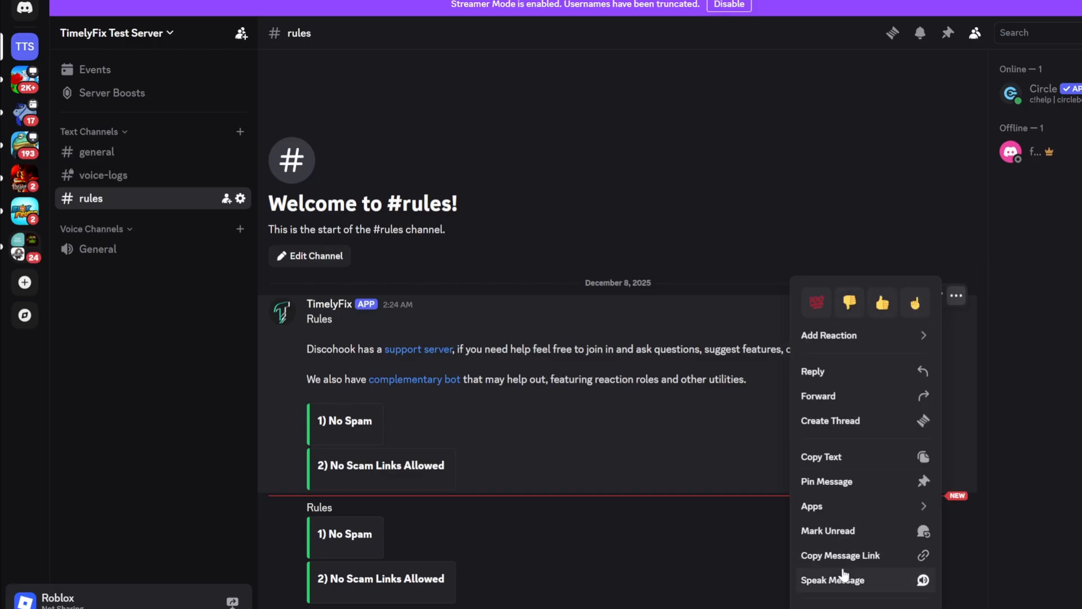
click(834, 596)
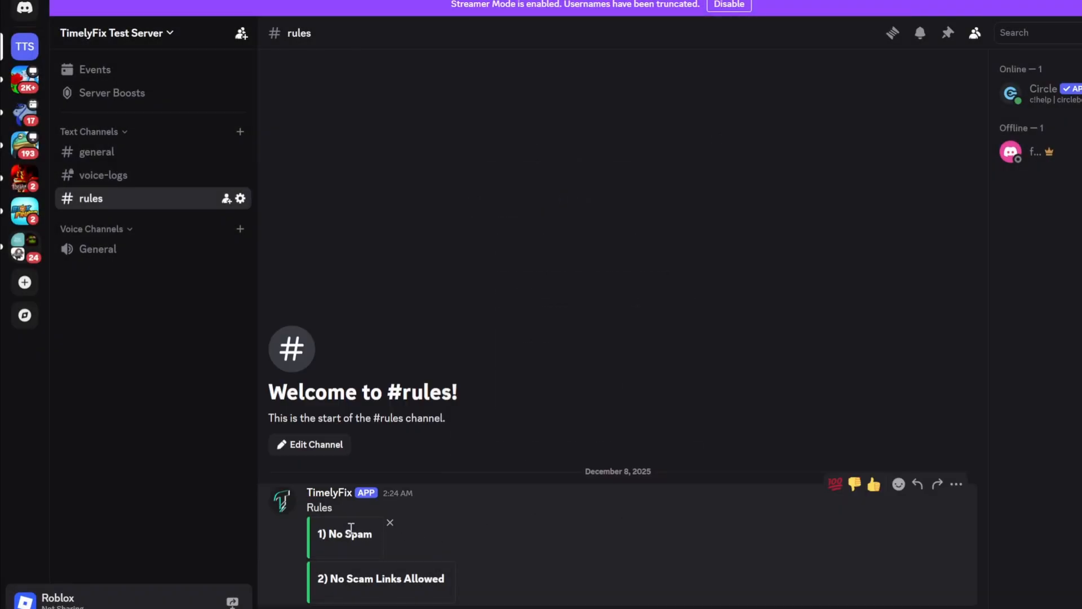
drag(514, 591, 312, 510)
click(538, 524)
click(240, 199)
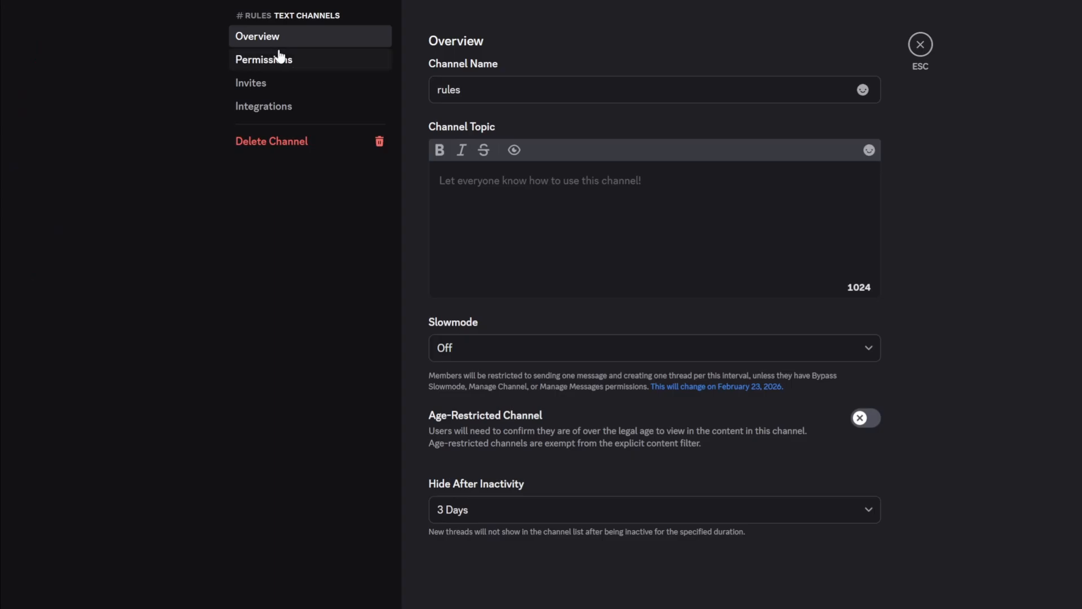
click(299, 61)
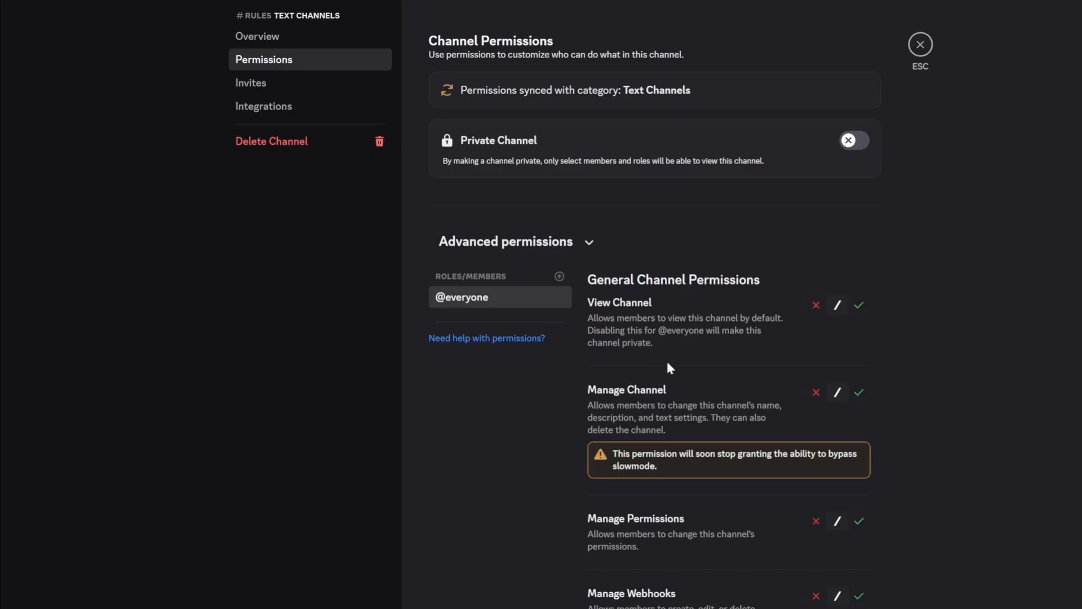
scroll(688, 366, down, 3)
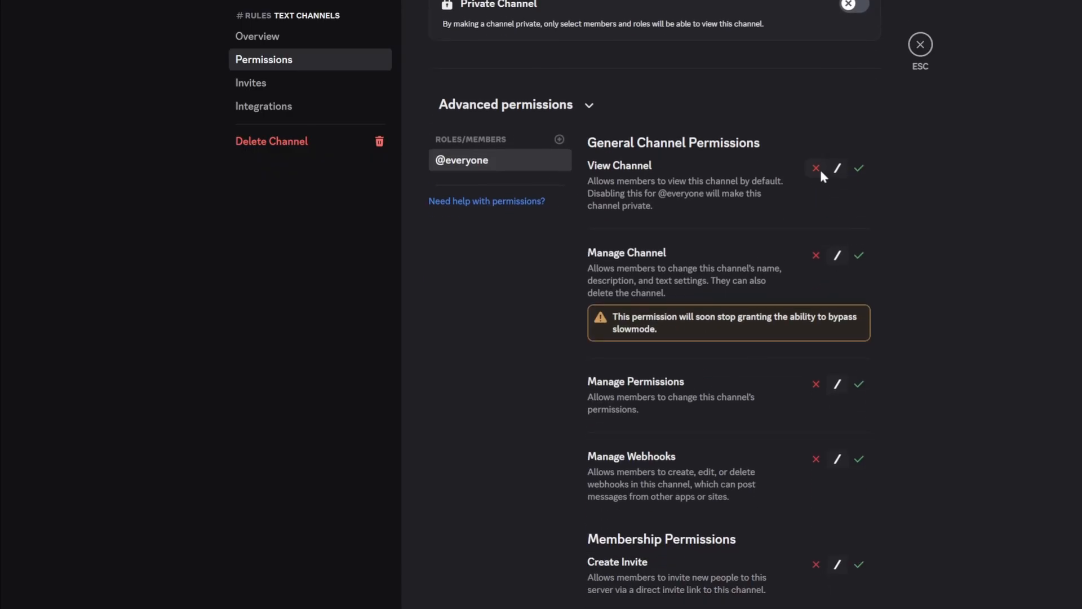
click(860, 168)
scroll(784, 292, down, 2)
click(818, 316)
scroll(823, 316, down, 6)
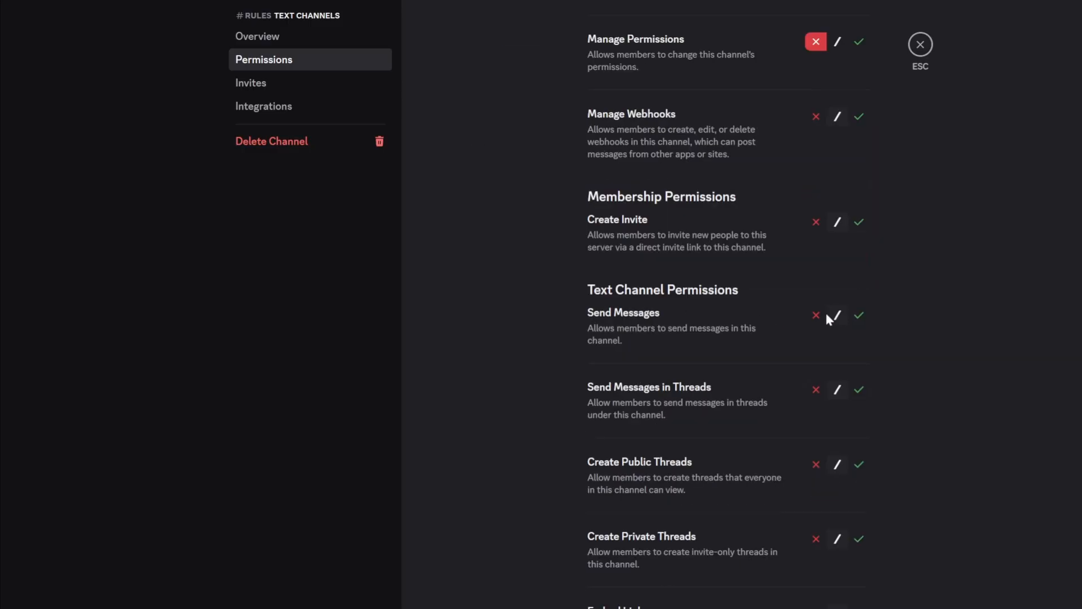
scroll(760, 397, up, 5)
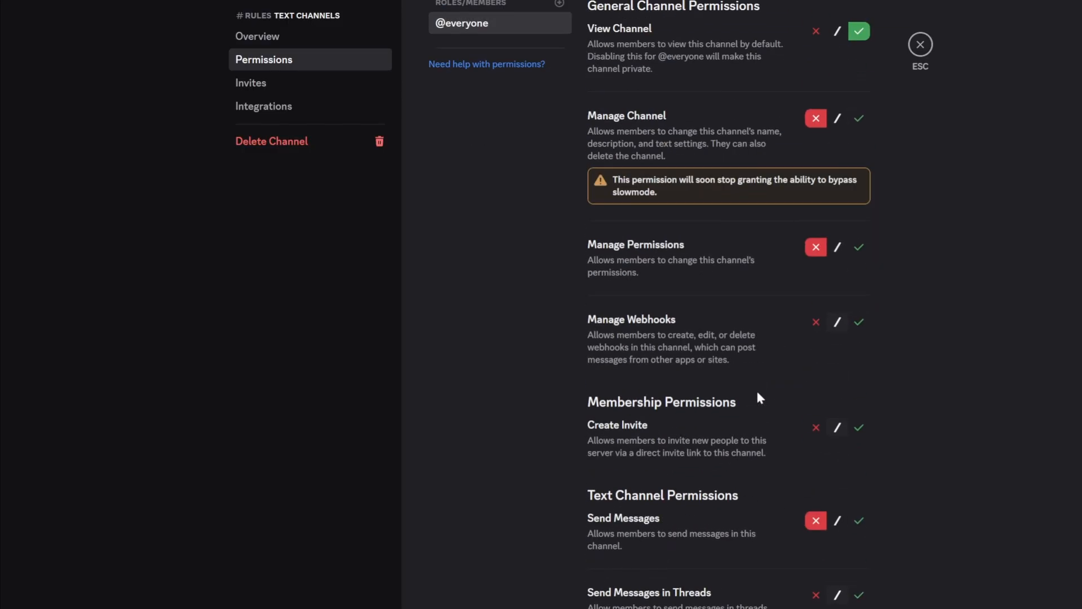
scroll(760, 397, up, 4)
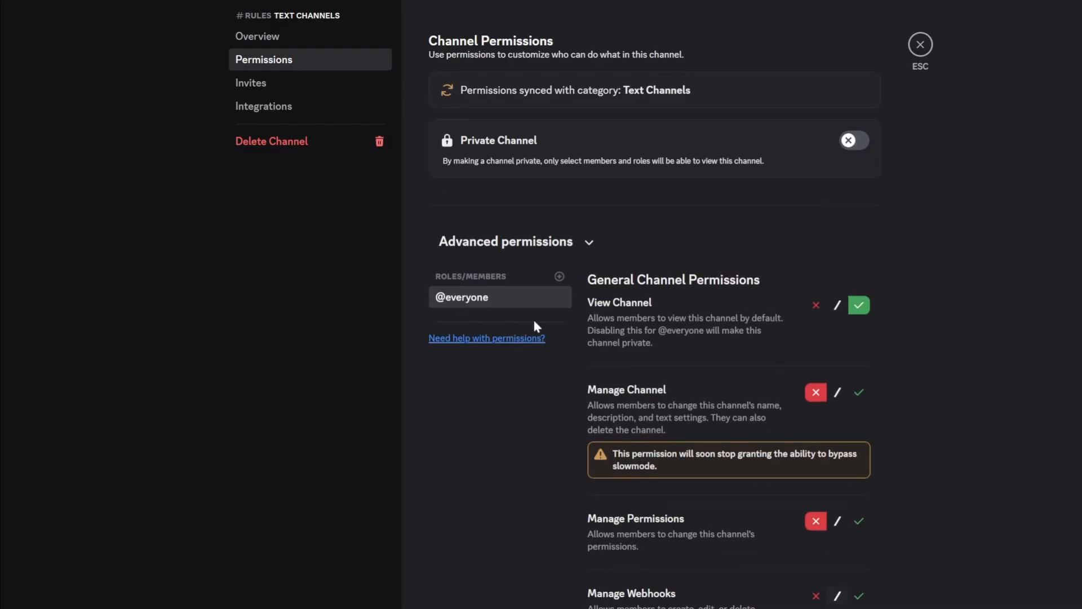